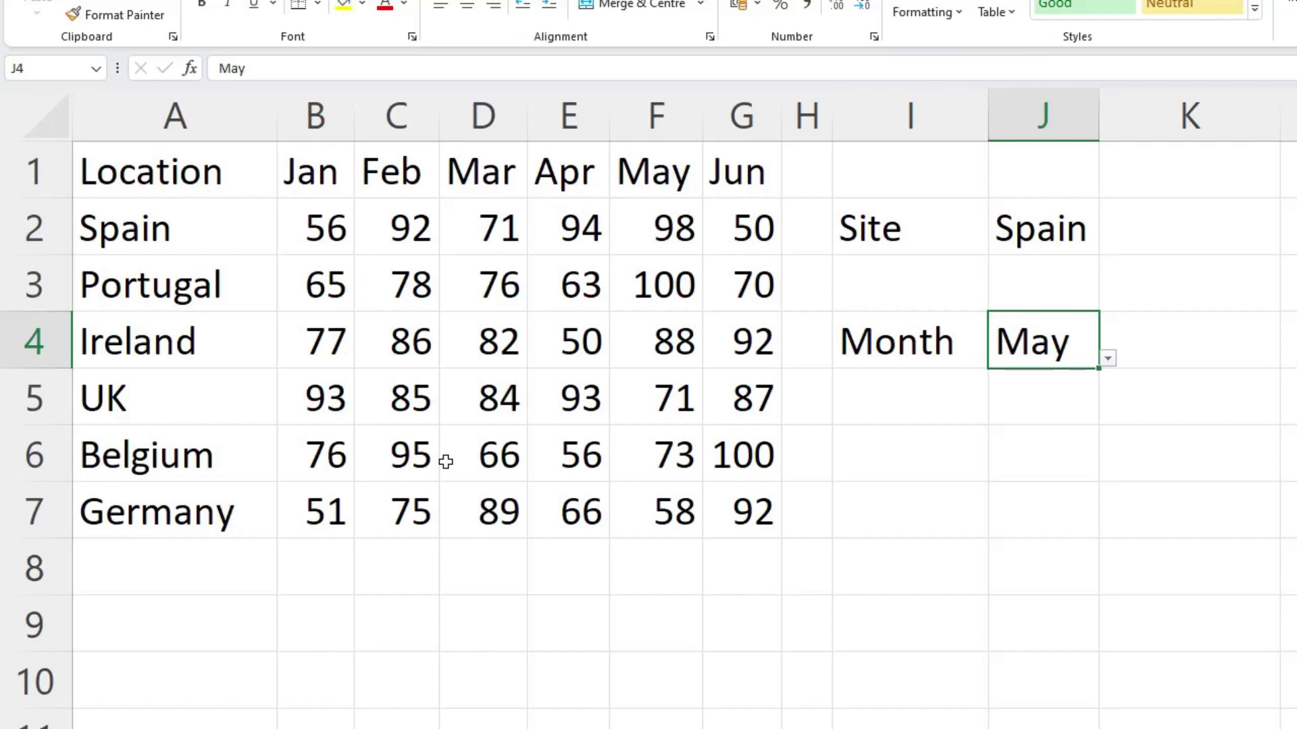
Highlight the Belgium location cell A6 and the Apr heading cell E1 with yellow fill
click(208, 464)
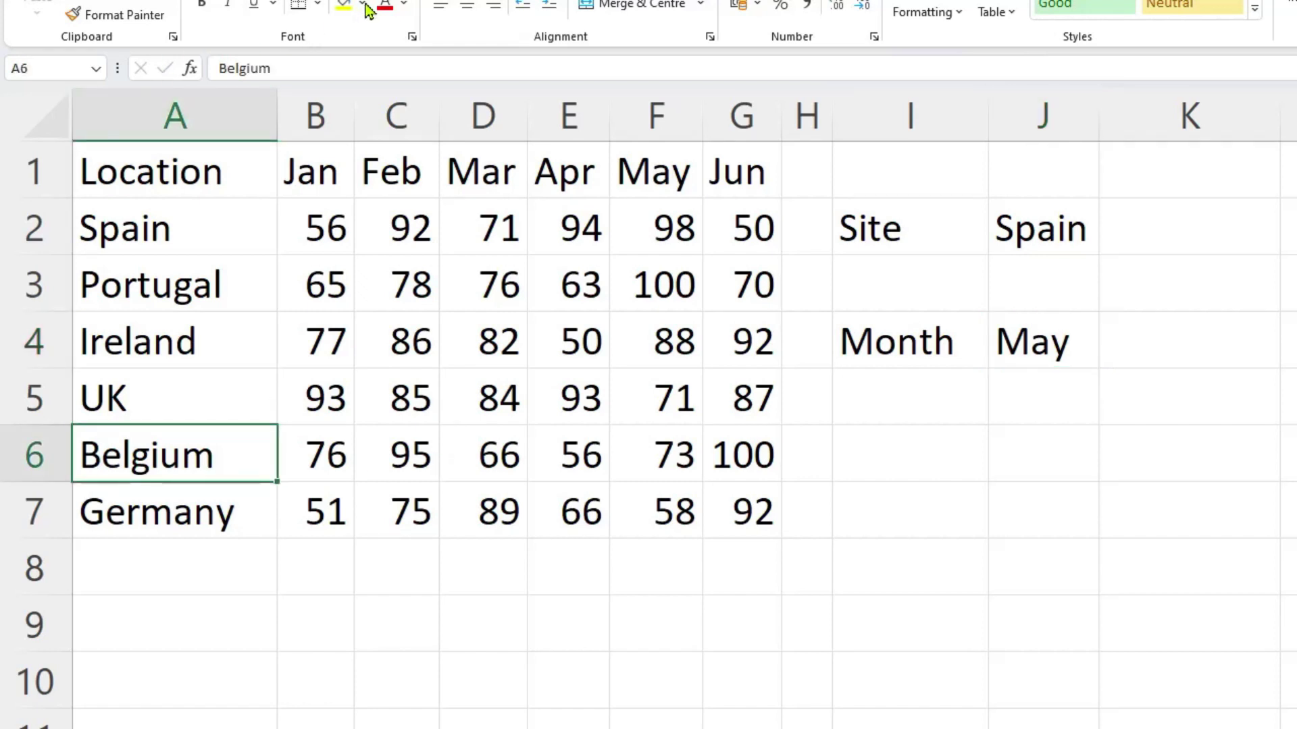
click(343, 5)
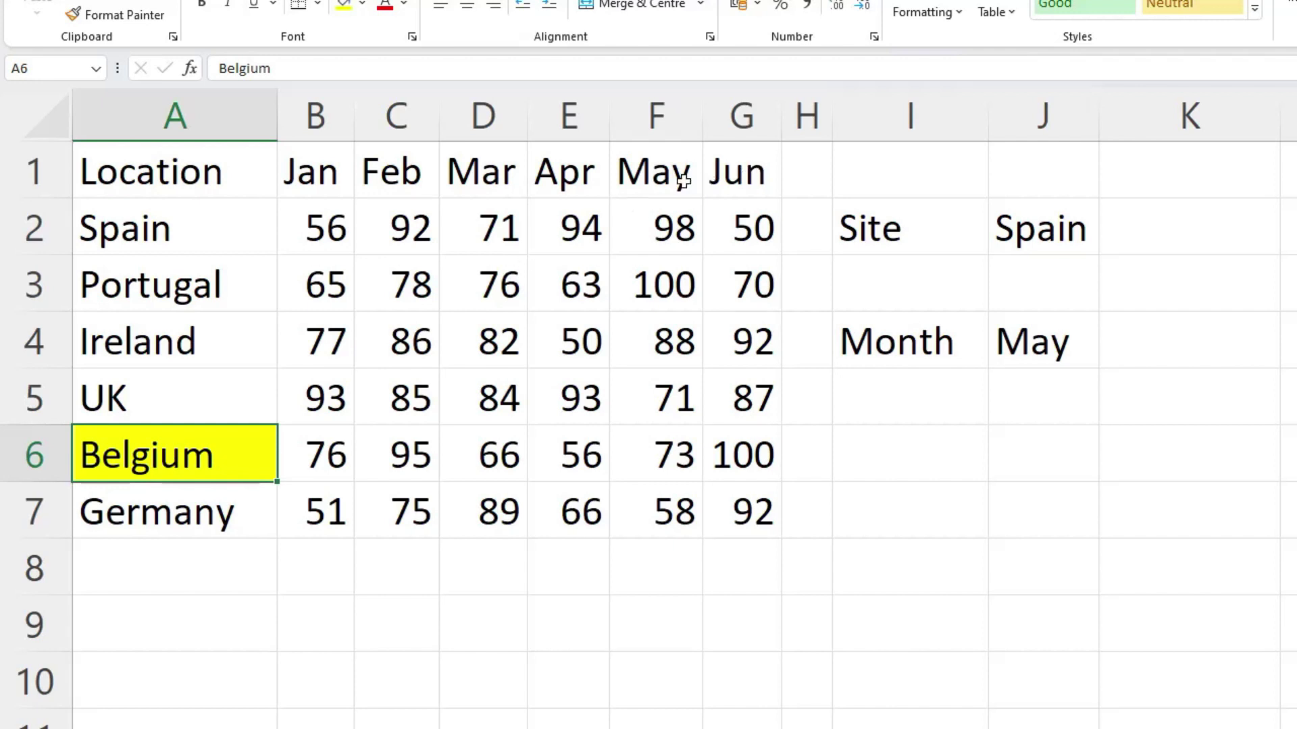
click(550, 183)
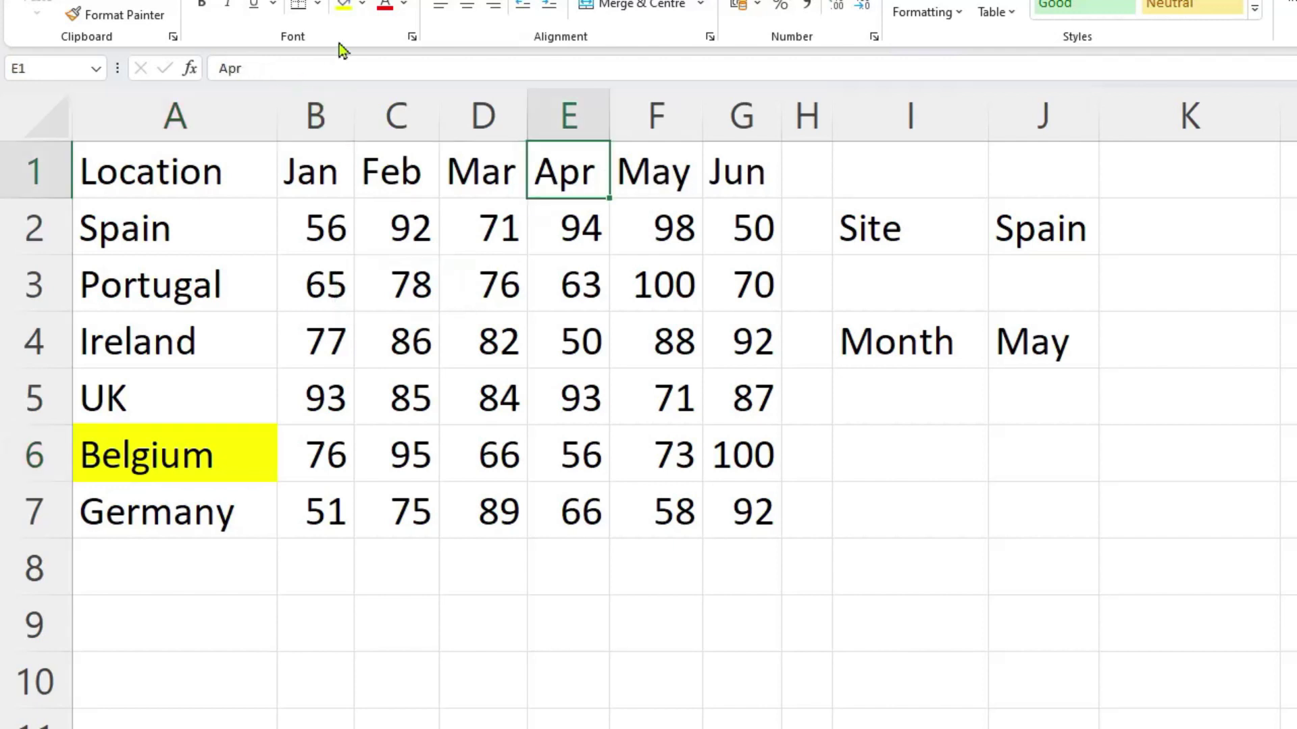
click(343, 6)
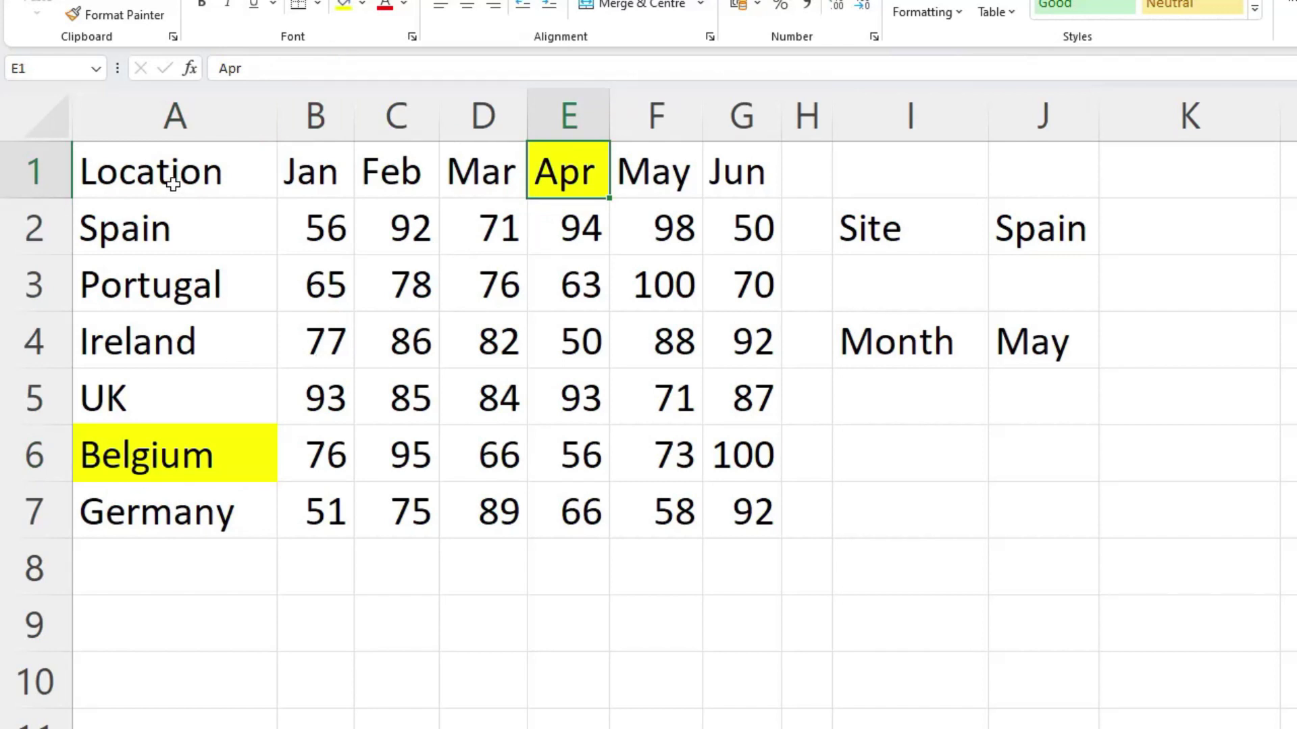
Fill cell E6, where the Belgium row meets the Apr column, with yellow
click(170, 469)
click(567, 188)
click(144, 165)
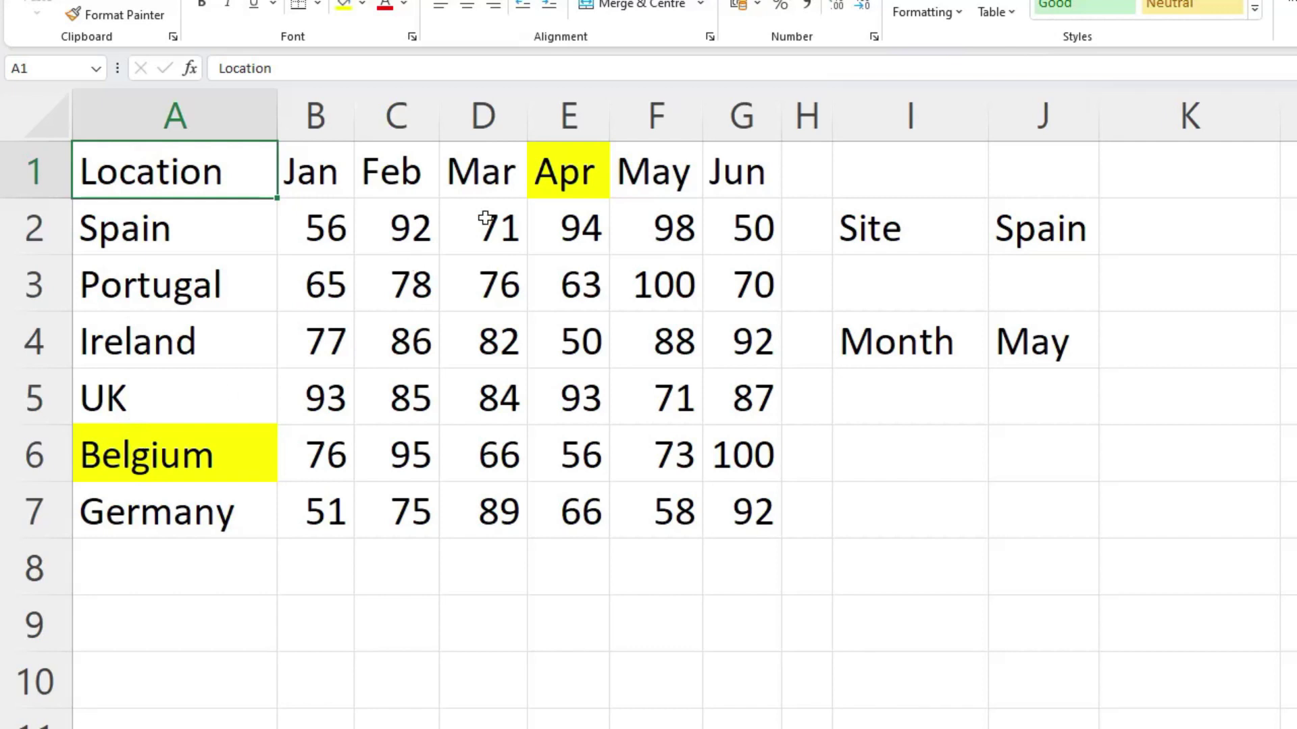
click(164, 462)
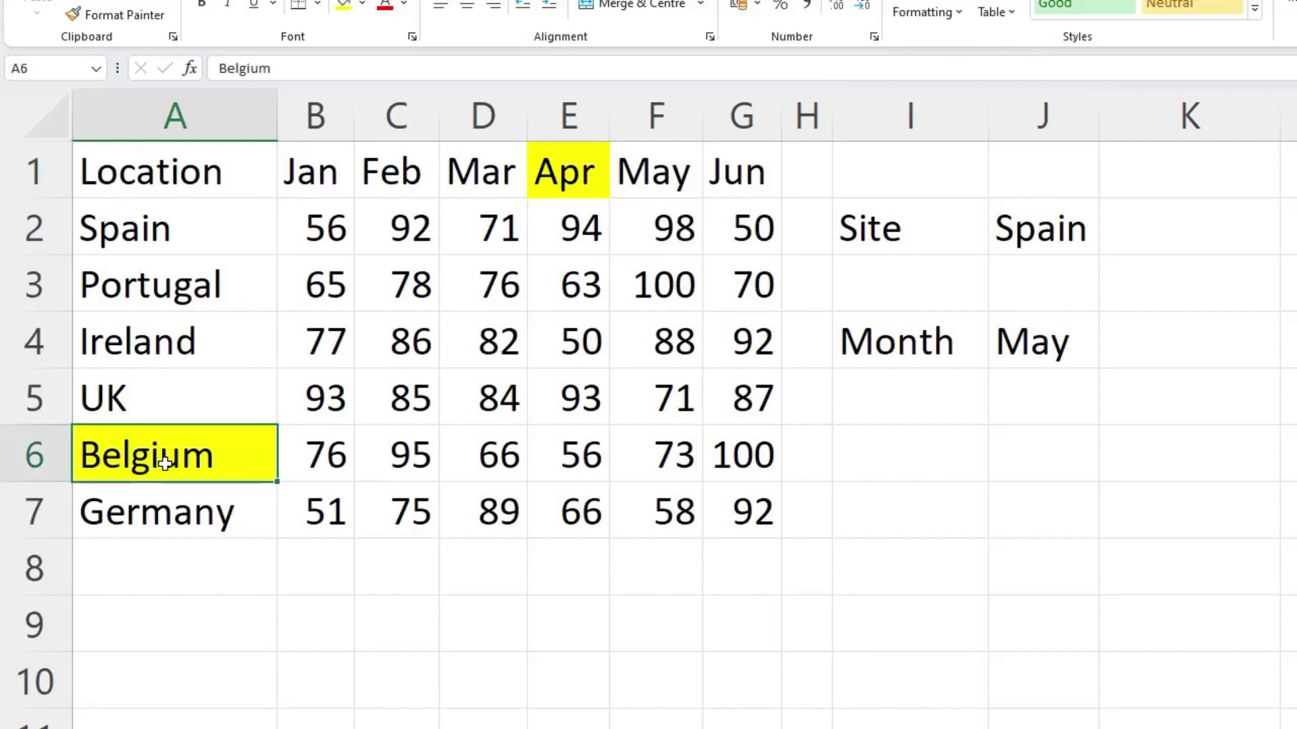
click(568, 182)
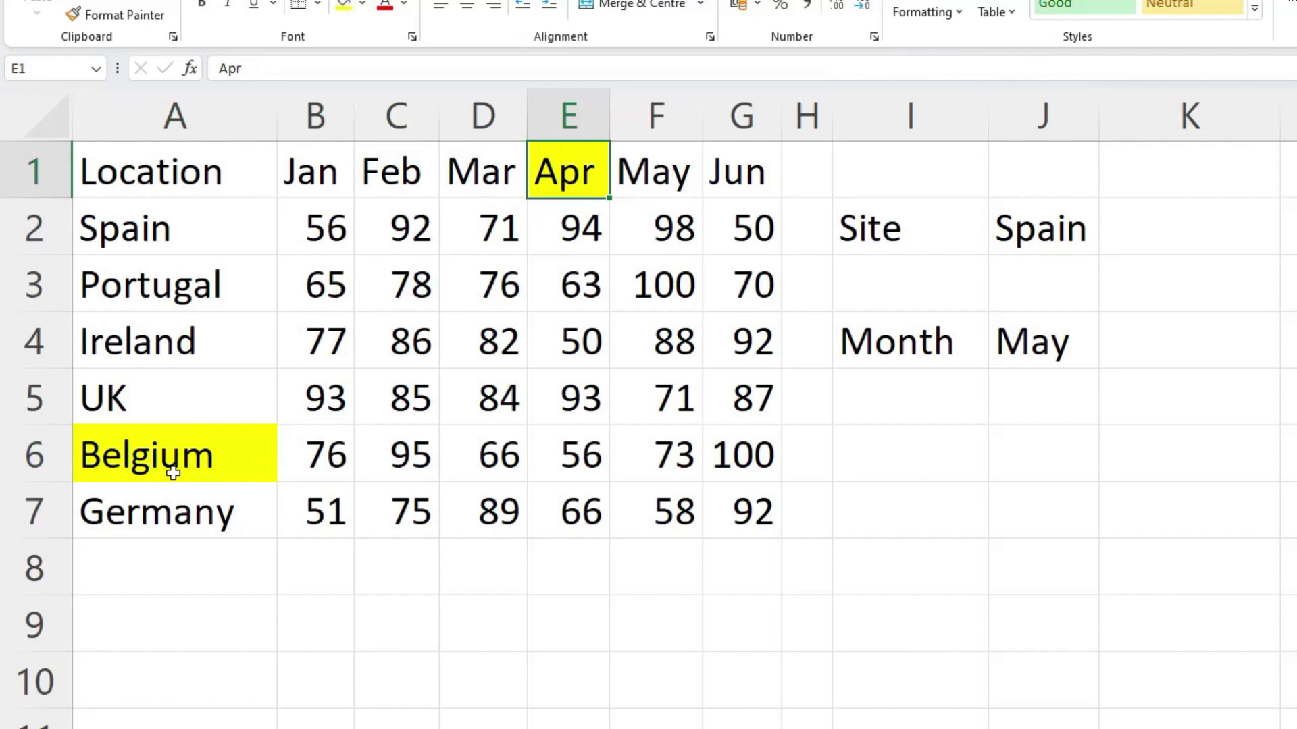
click(537, 458)
click(346, 7)
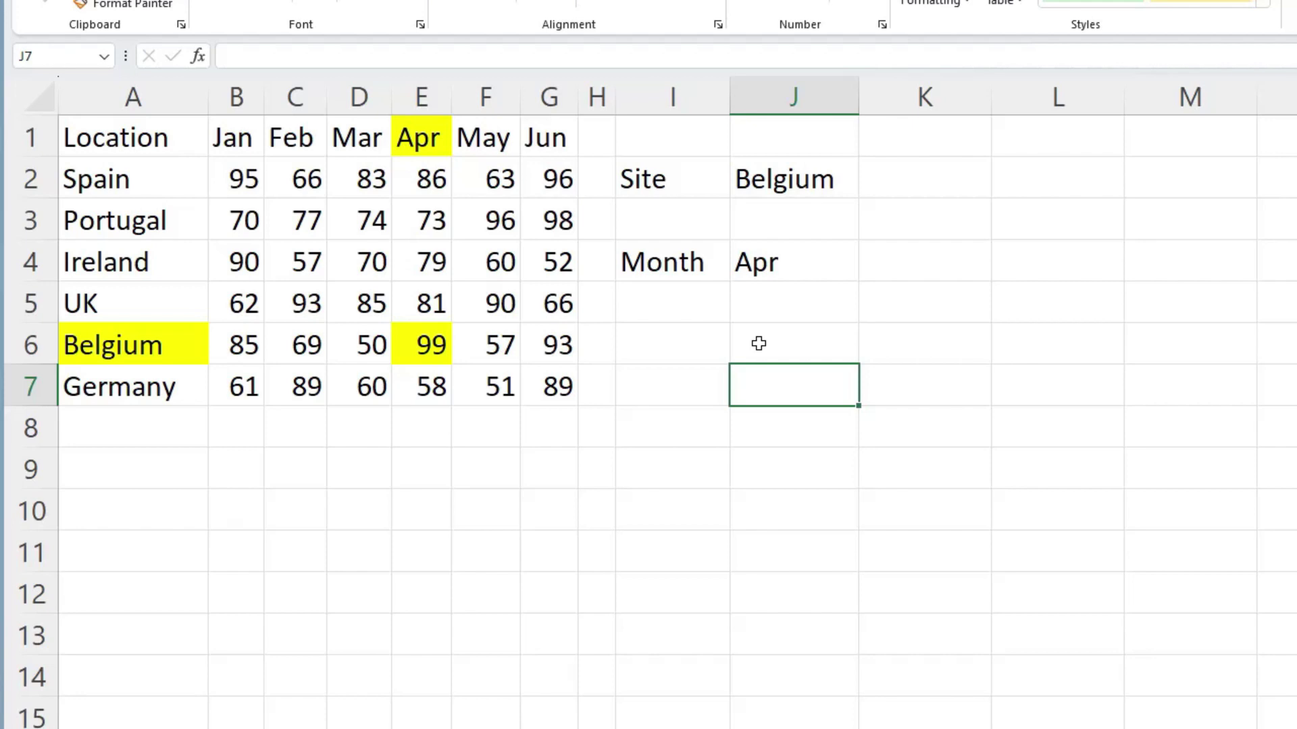
Examine the location names in A2:A7, the month headings in B1:G1 and the chosen site in J2
drag(145, 173, 145, 380)
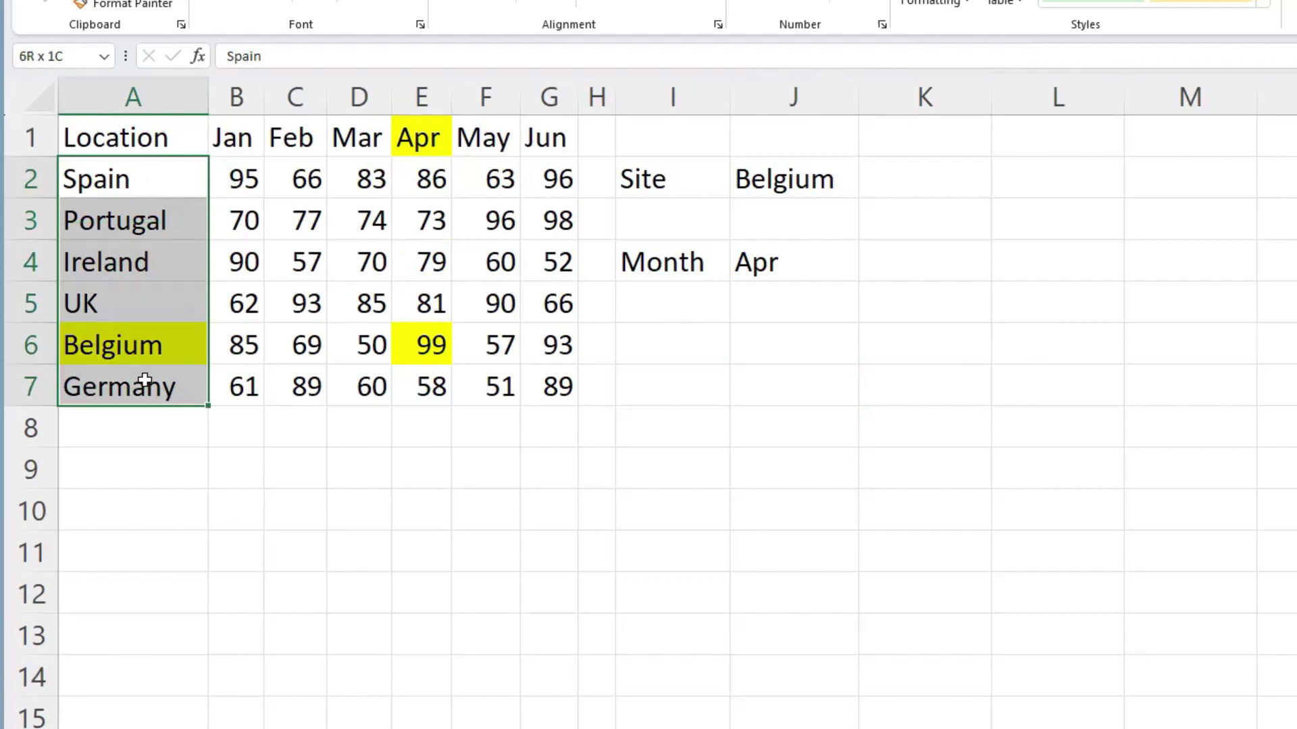
drag(229, 138, 537, 134)
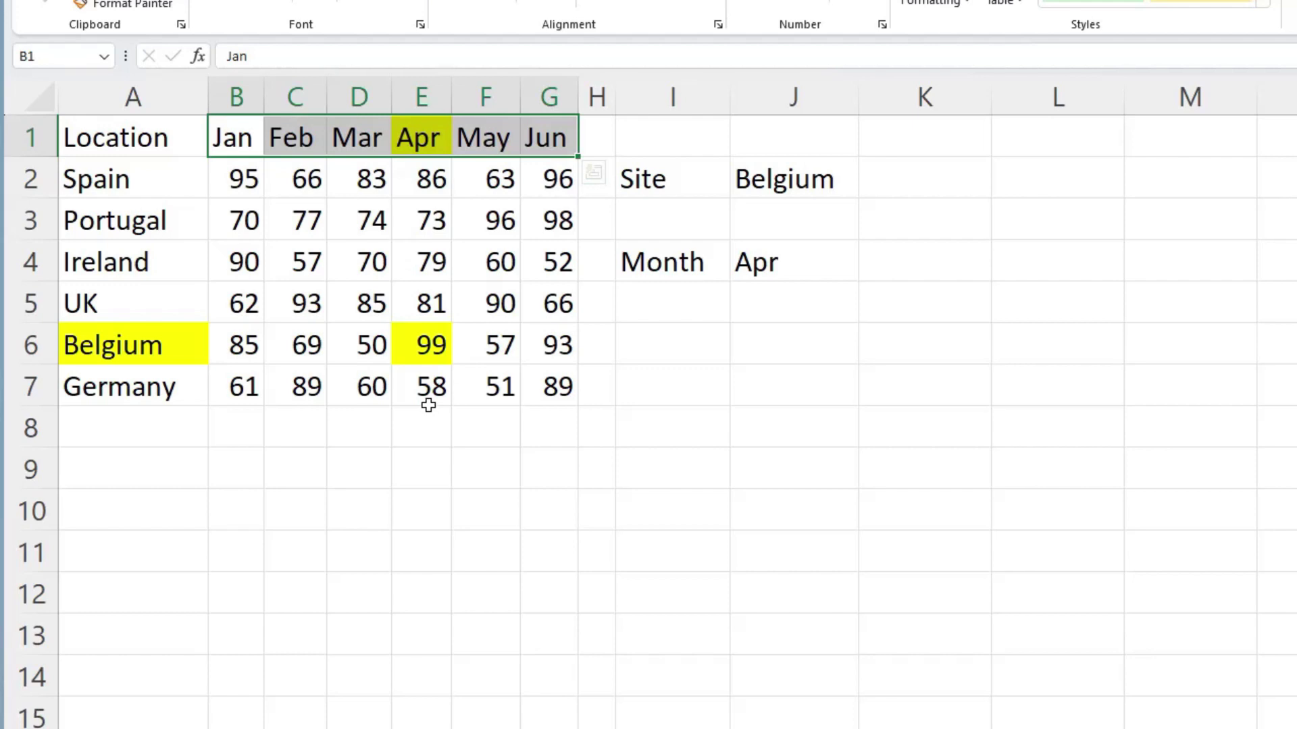
click(466, 472)
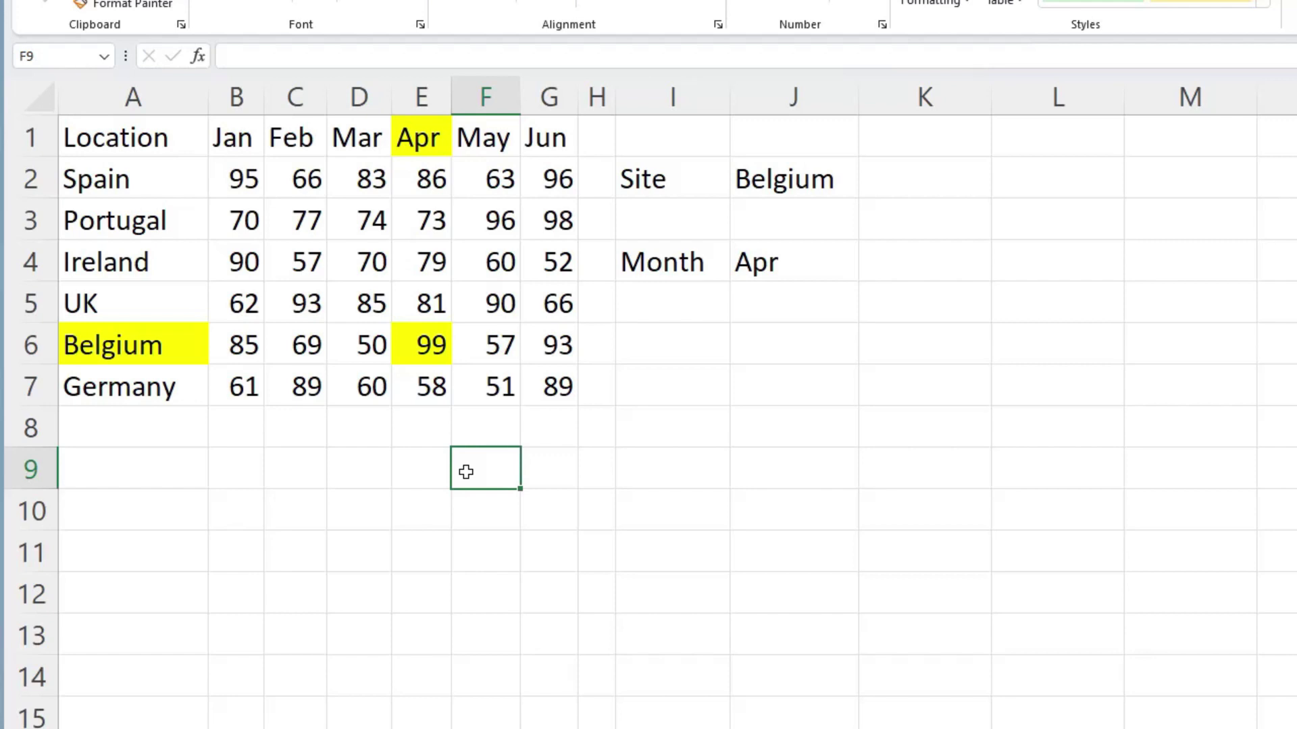
click(924, 177)
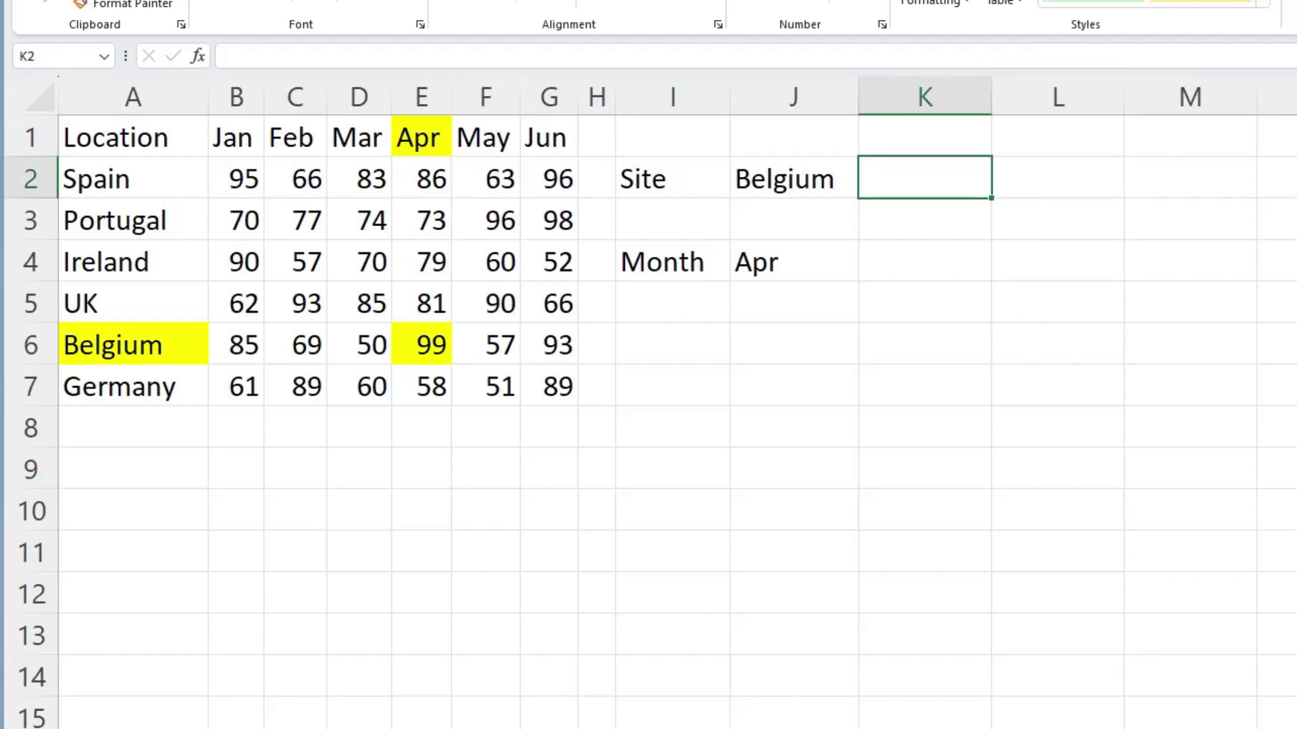
click(816, 187)
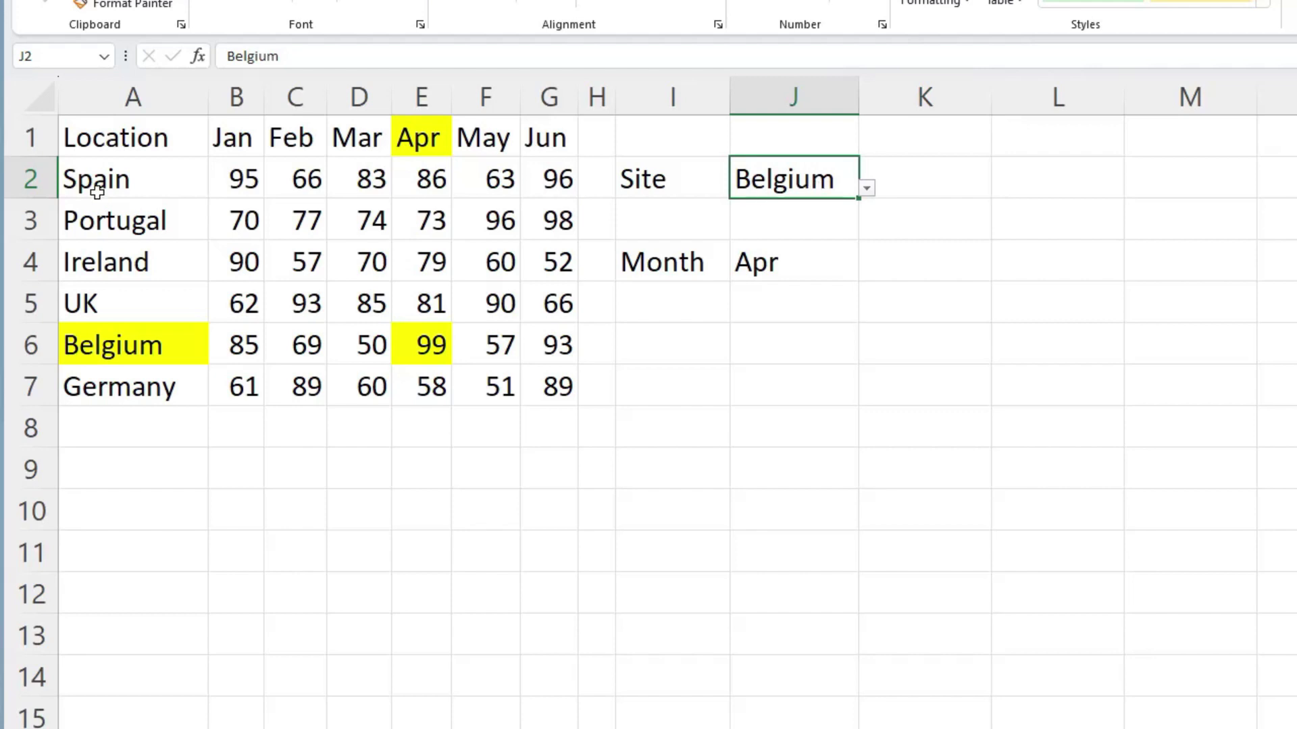
click(924, 188)
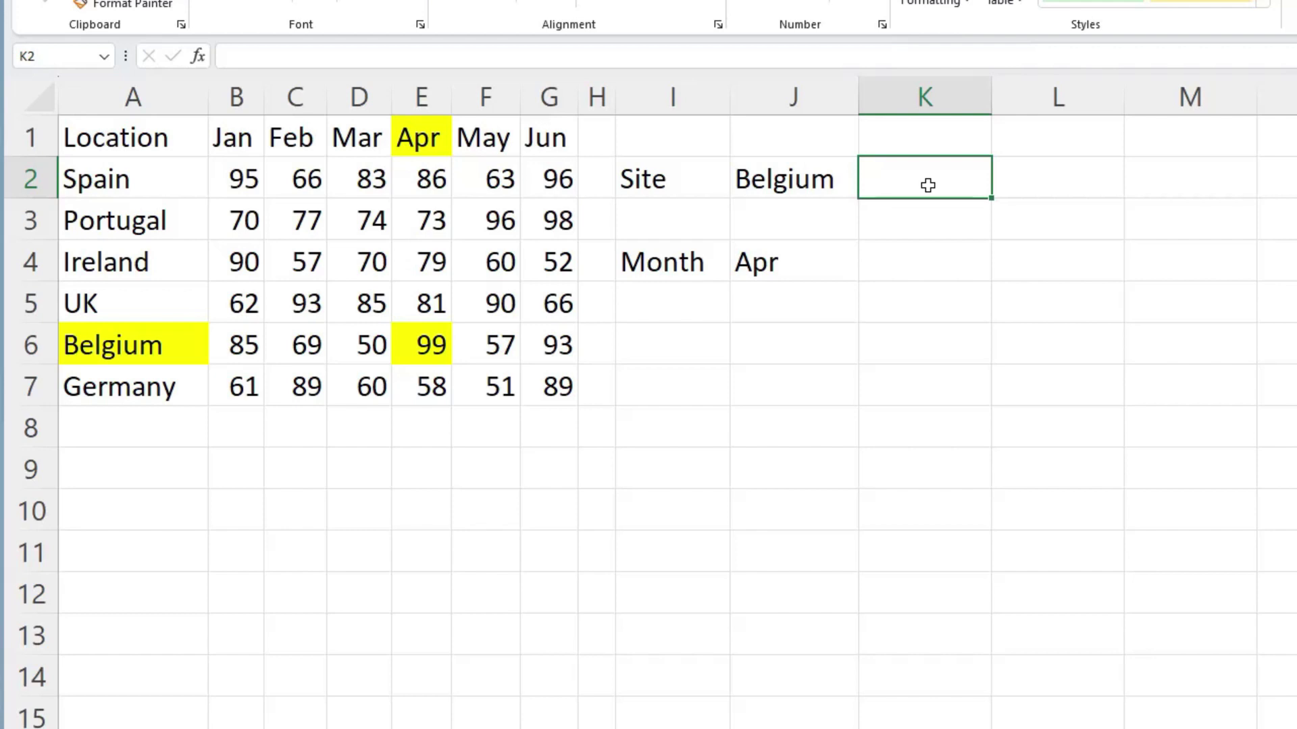
drag(145, 181, 149, 343)
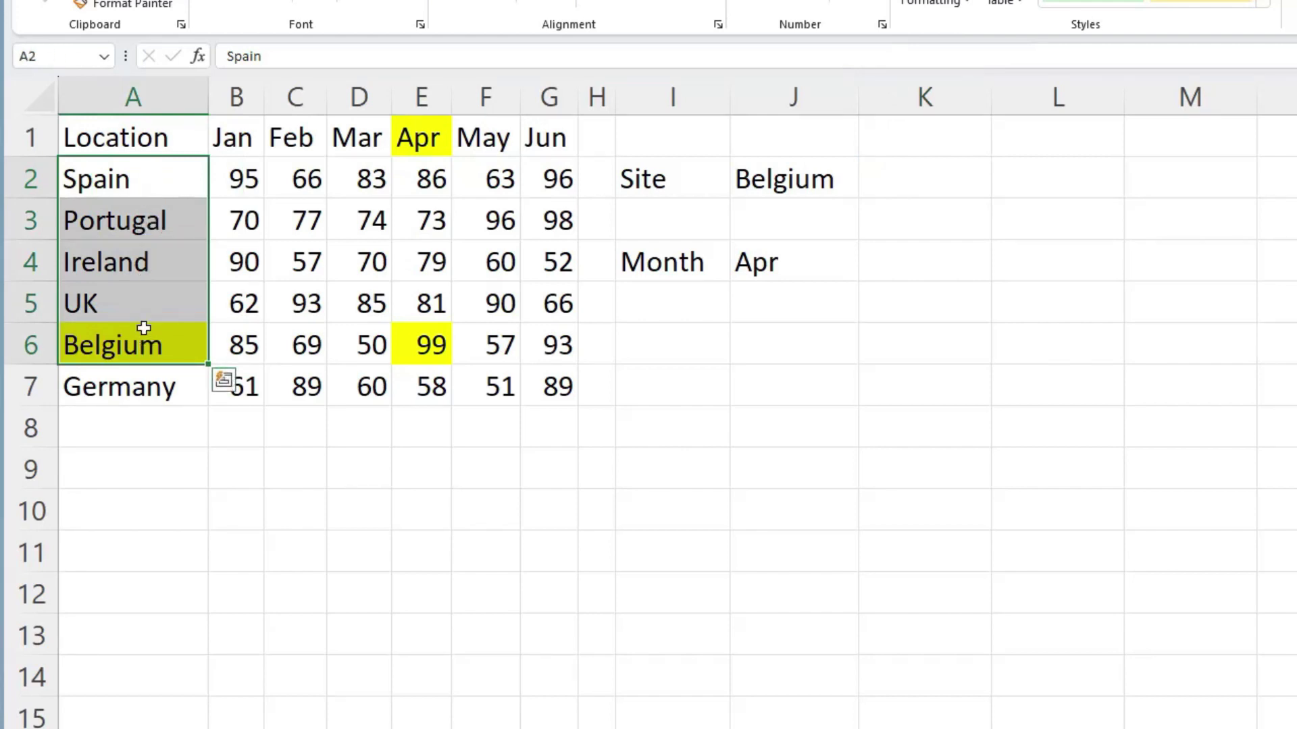
click(932, 183)
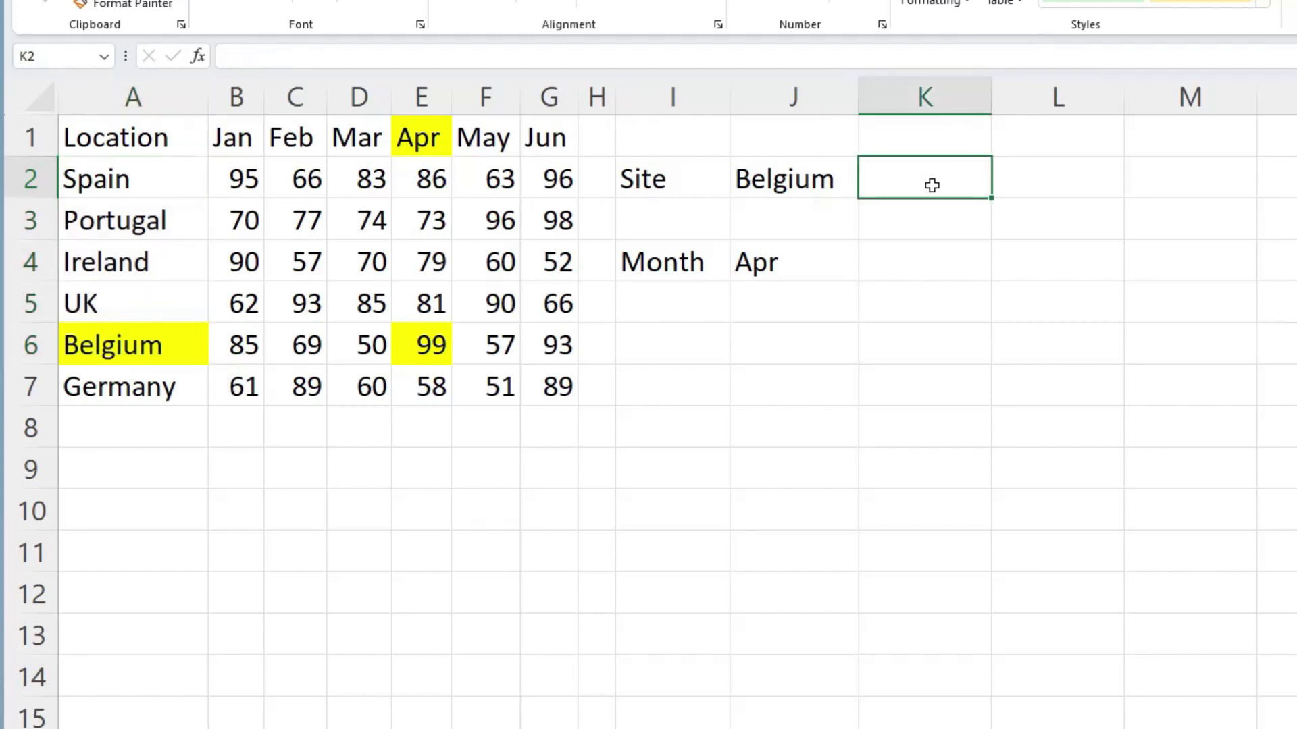
text(5)
click(907, 253)
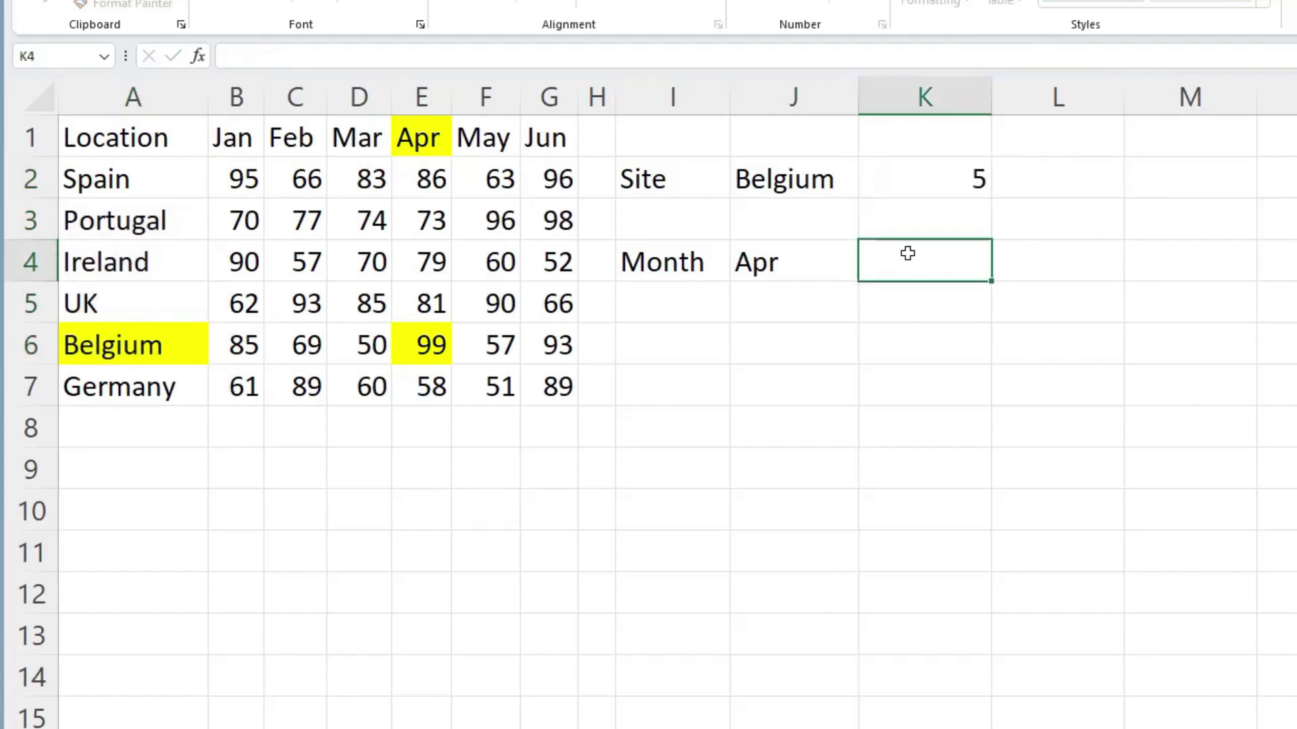
text(4)
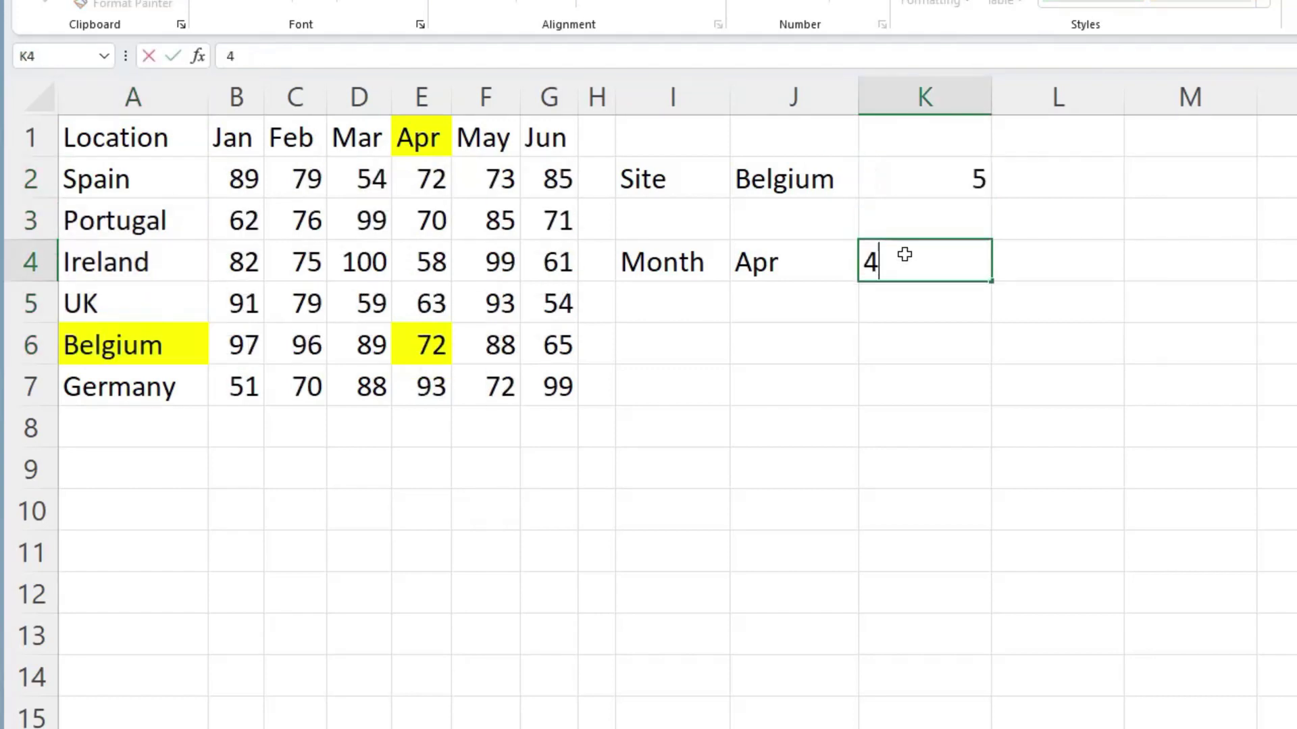
key(Return)
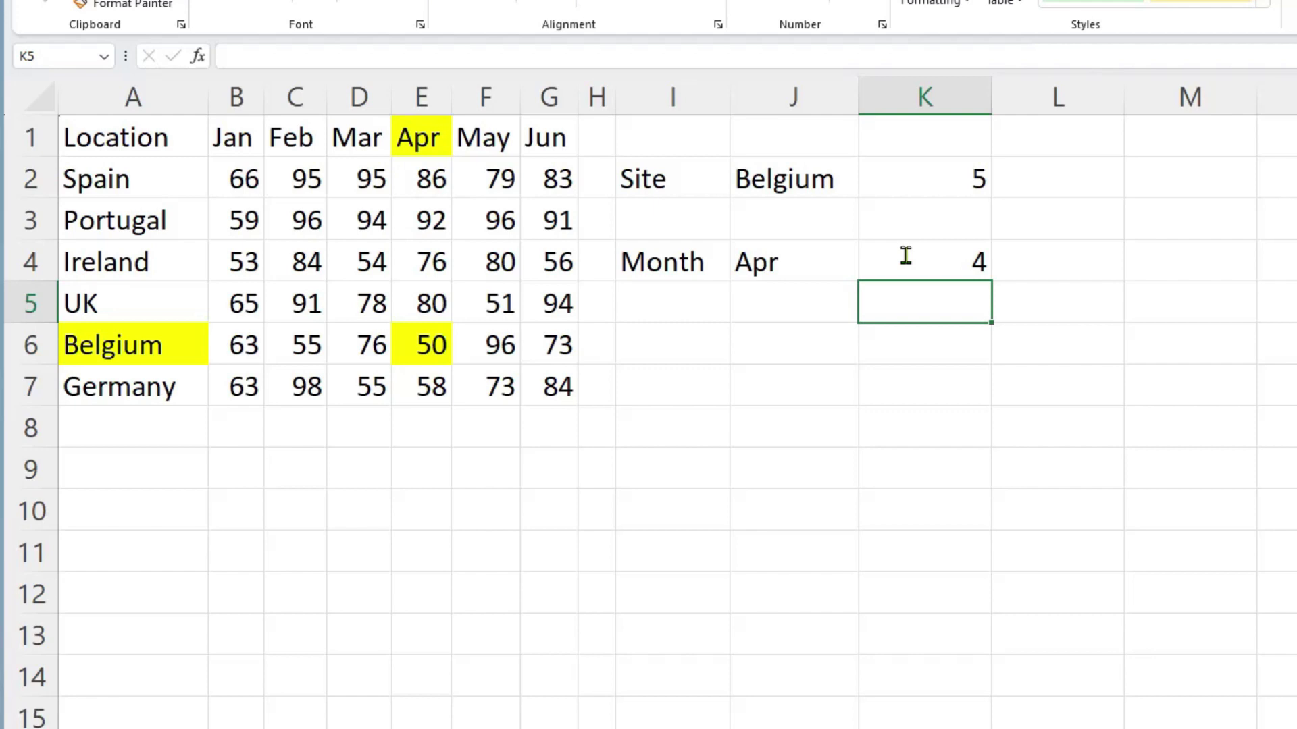
drag(978, 159, 964, 255)
key(Delete)
Enter the formula =MATCH(J2,A2:A7,0) in K2 to find the chosen site's position in the location list
click(920, 183)
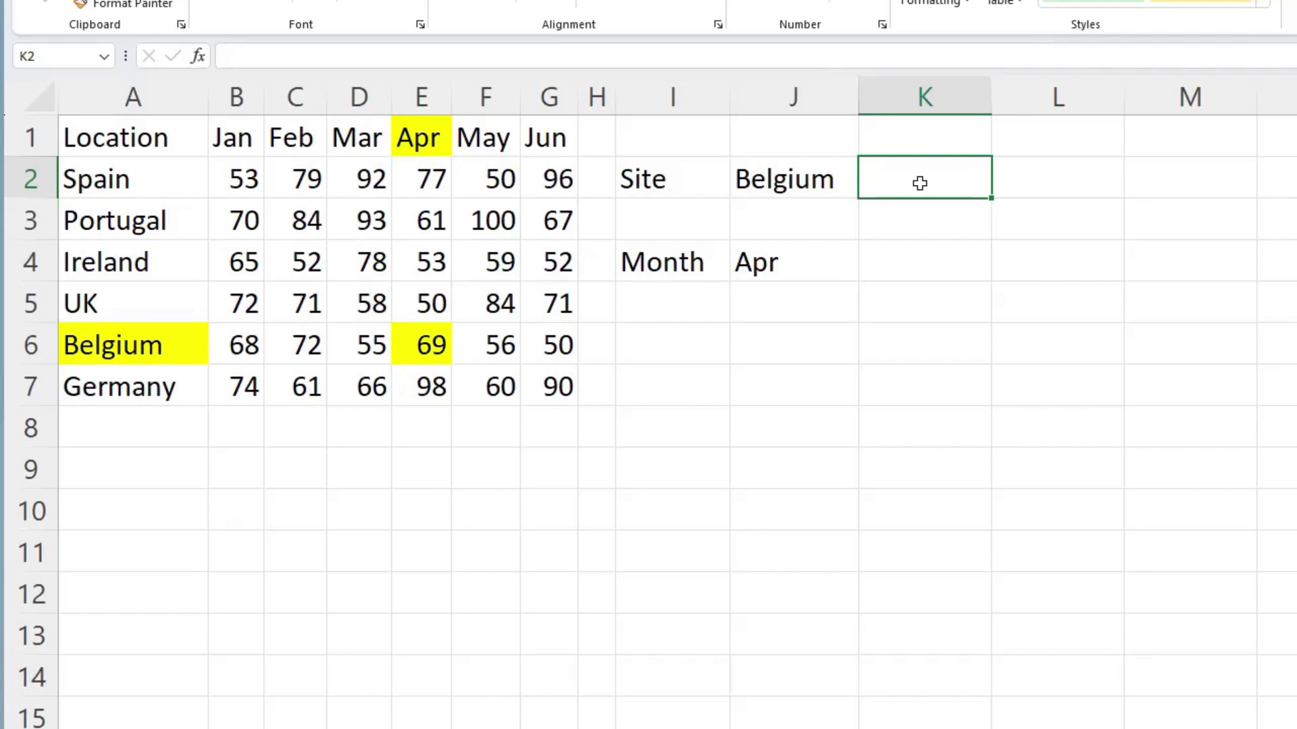
text(=M)
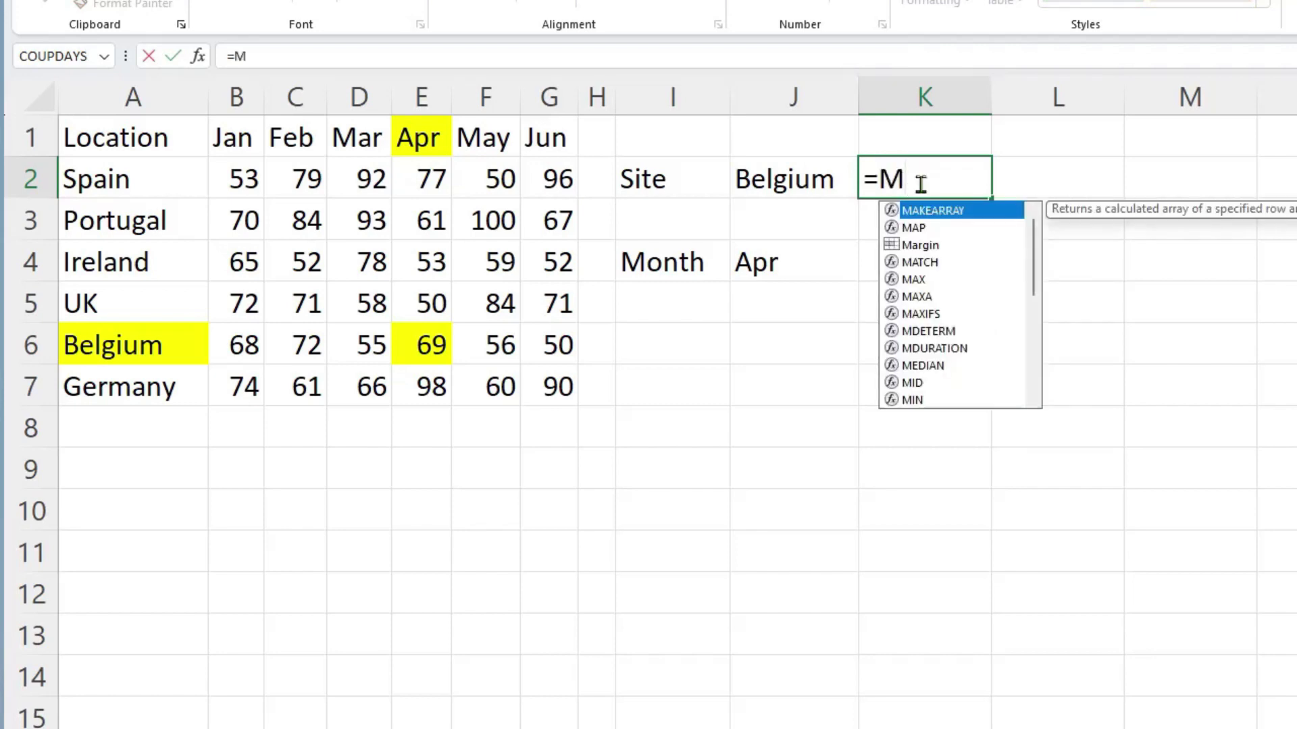
text(at)
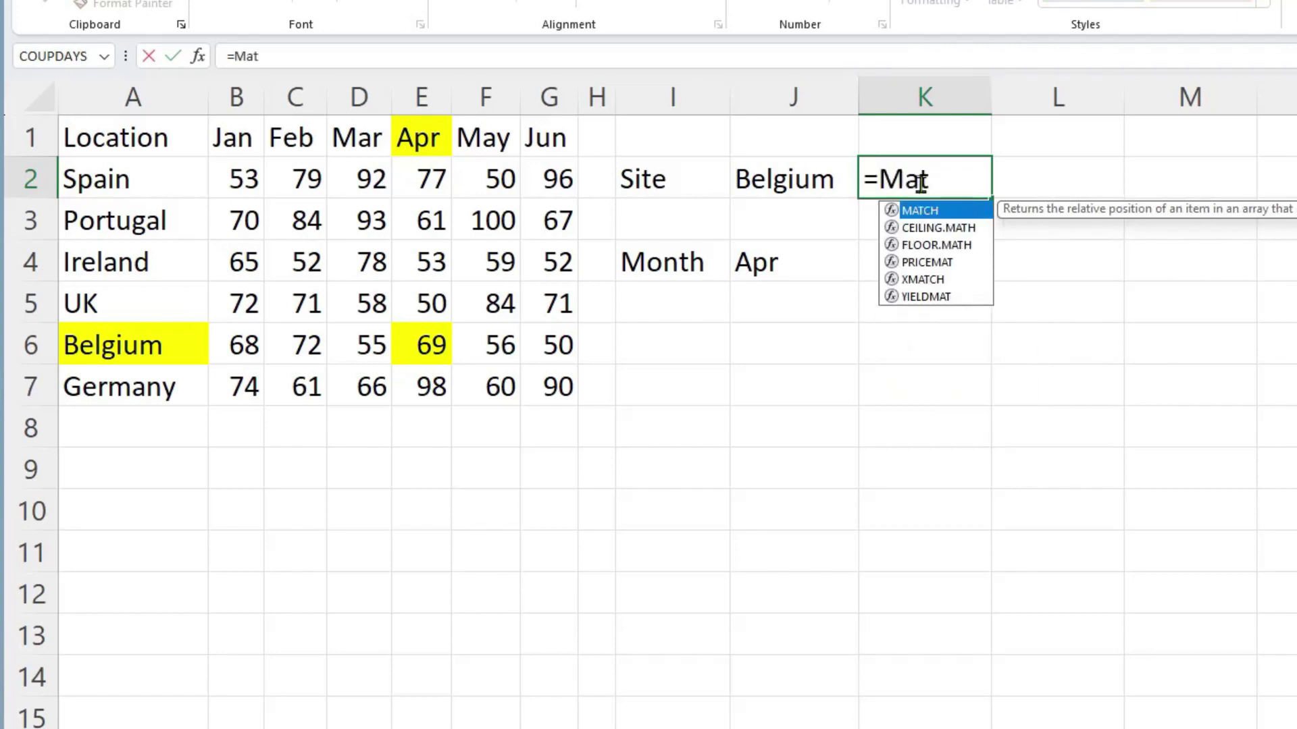
key(Tab)
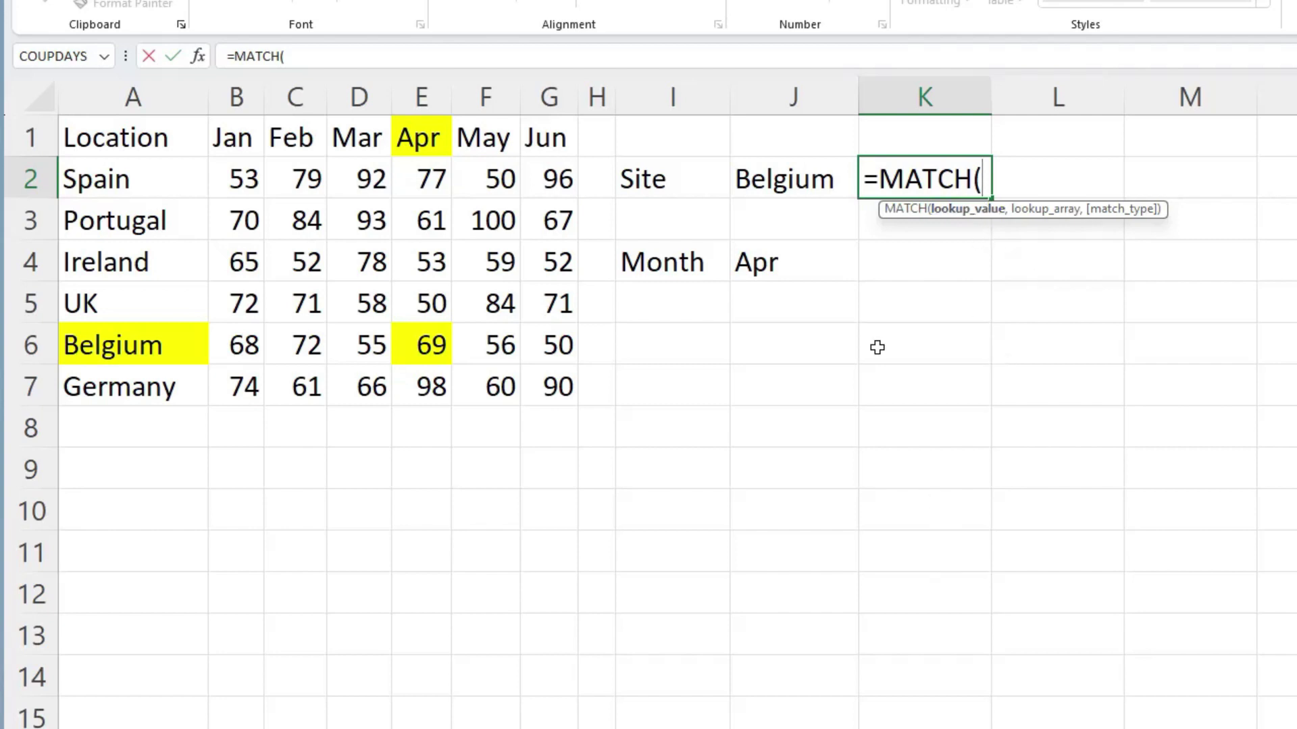
click(802, 190)
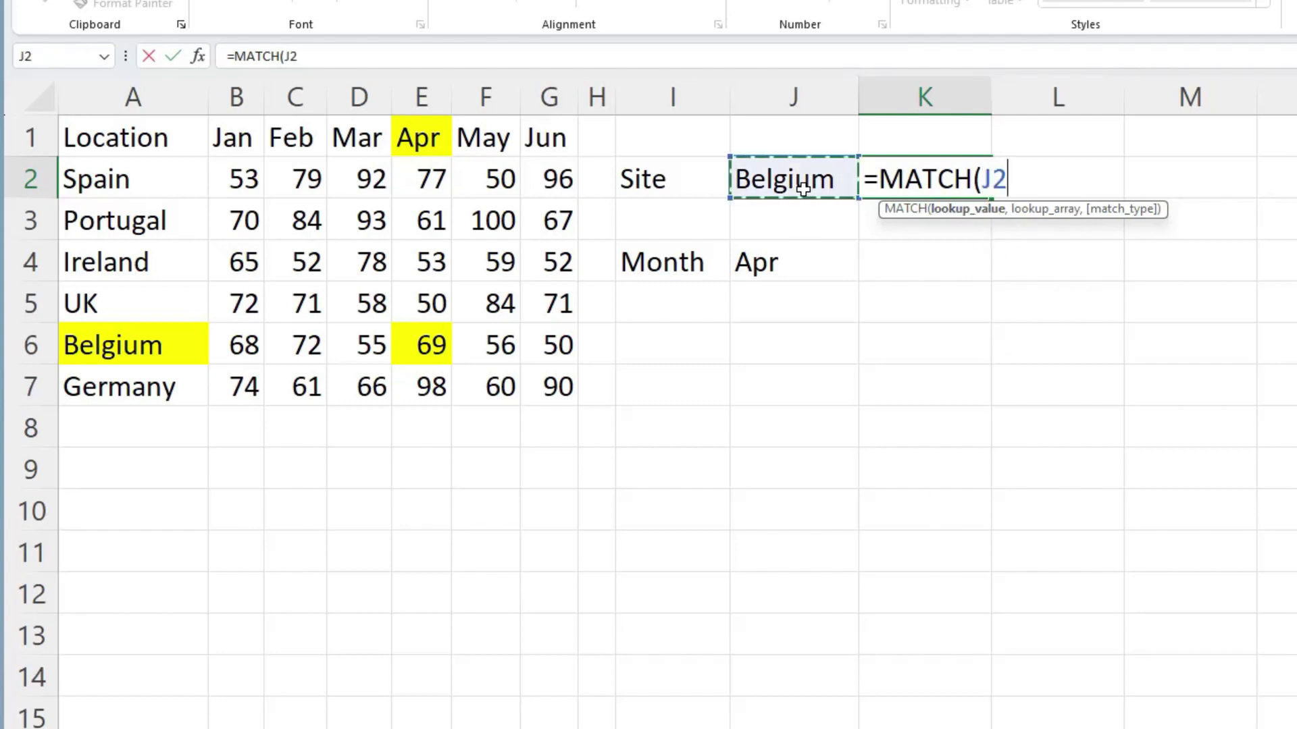
text(,)
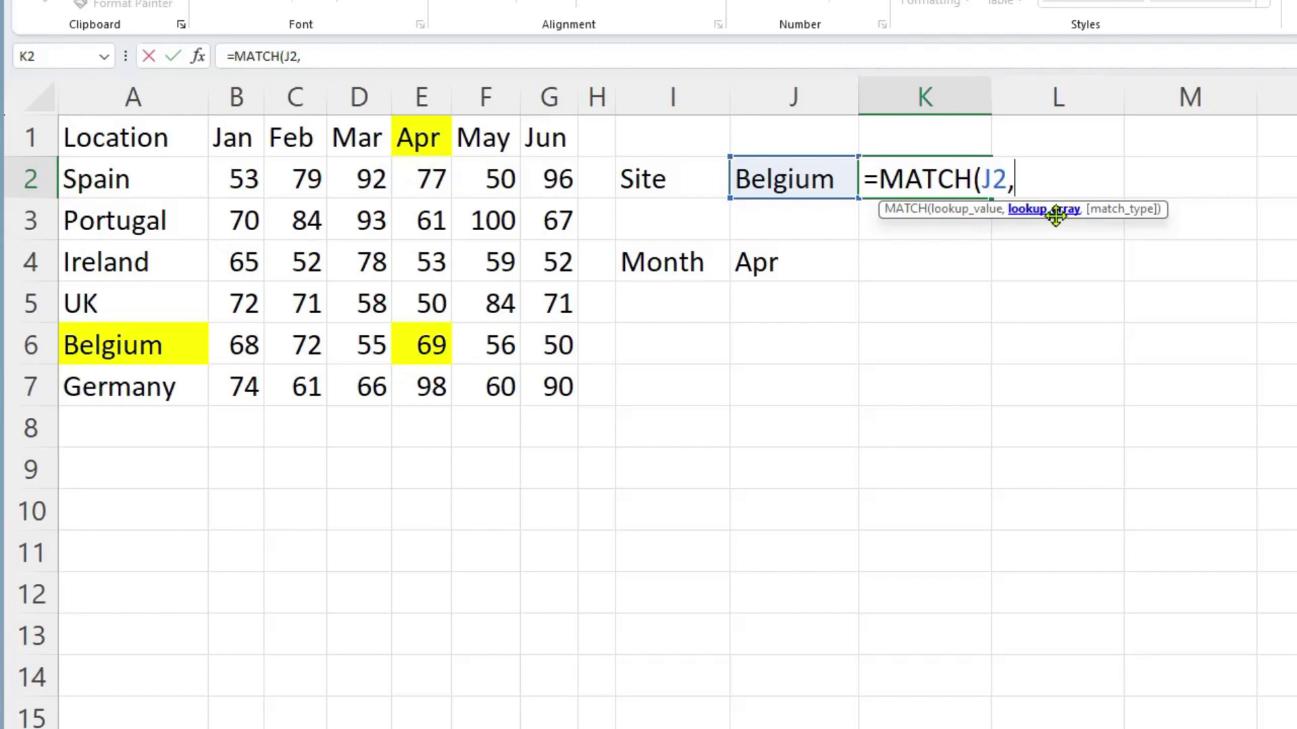
drag(125, 180, 134, 370)
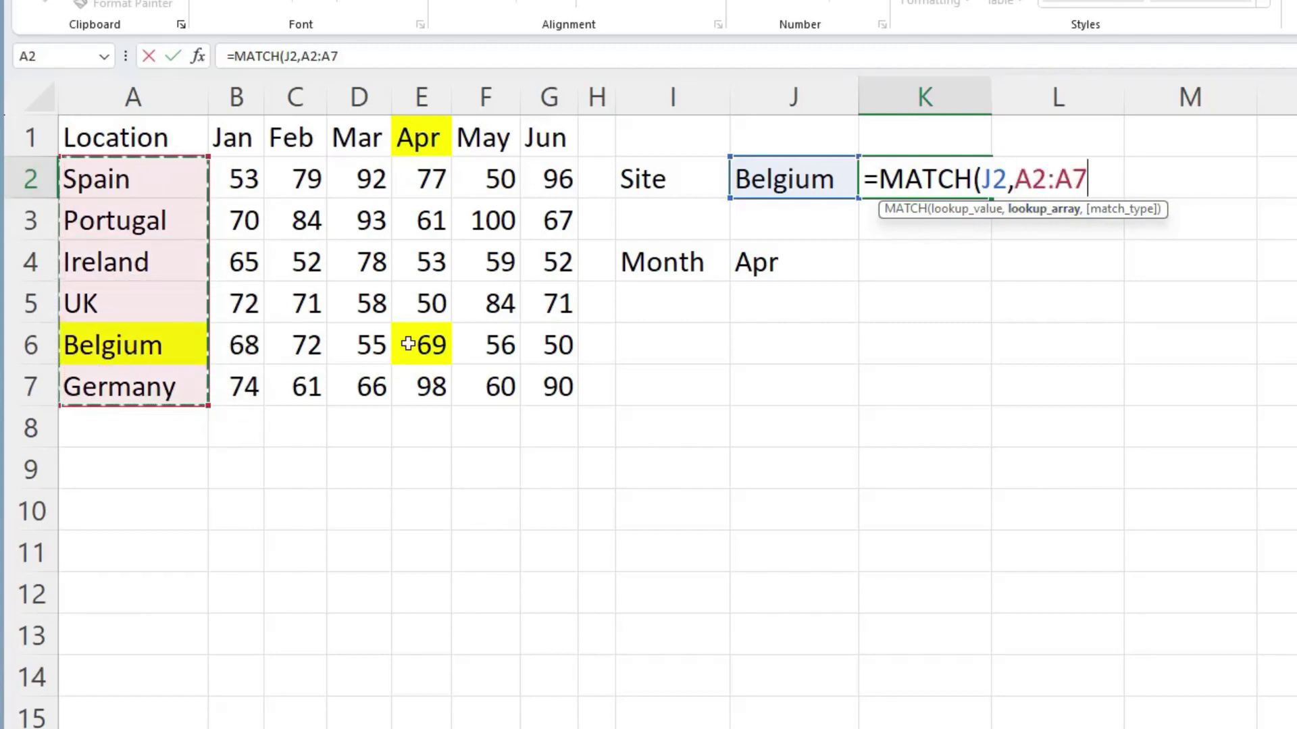
text(,)
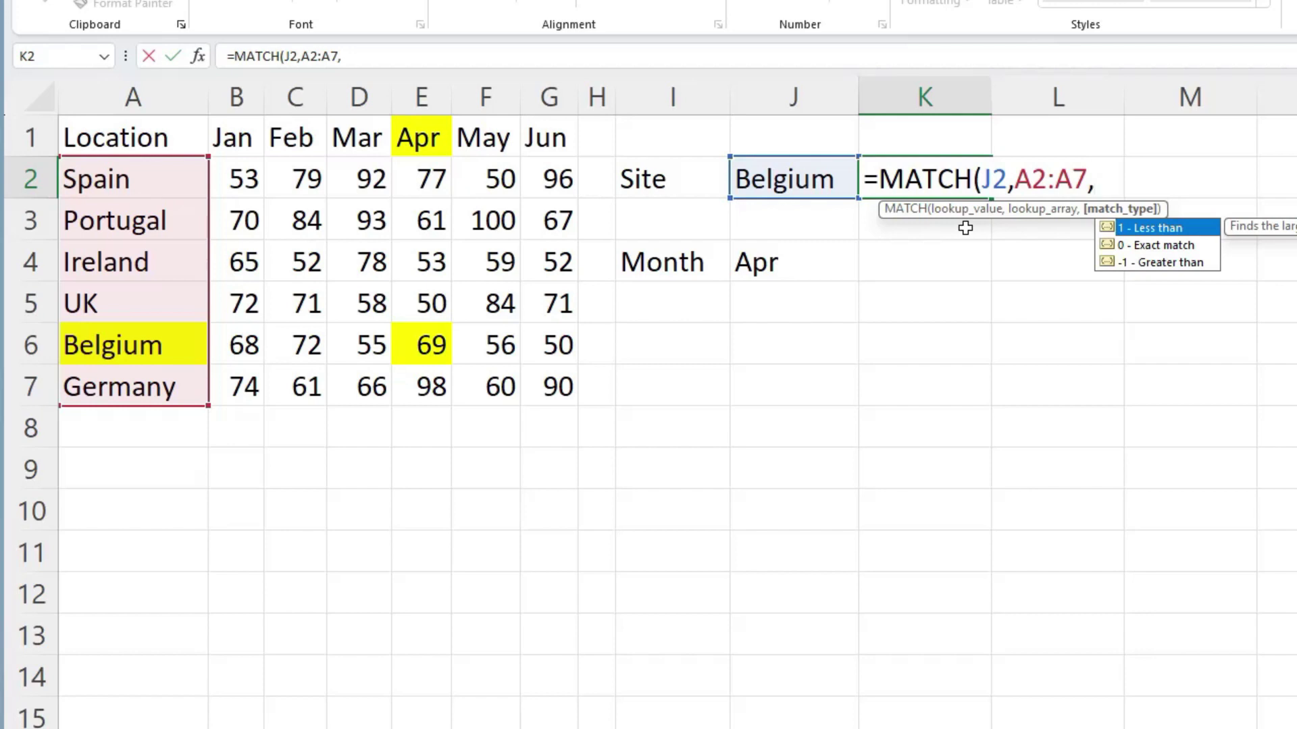
text(0))
key(Return)
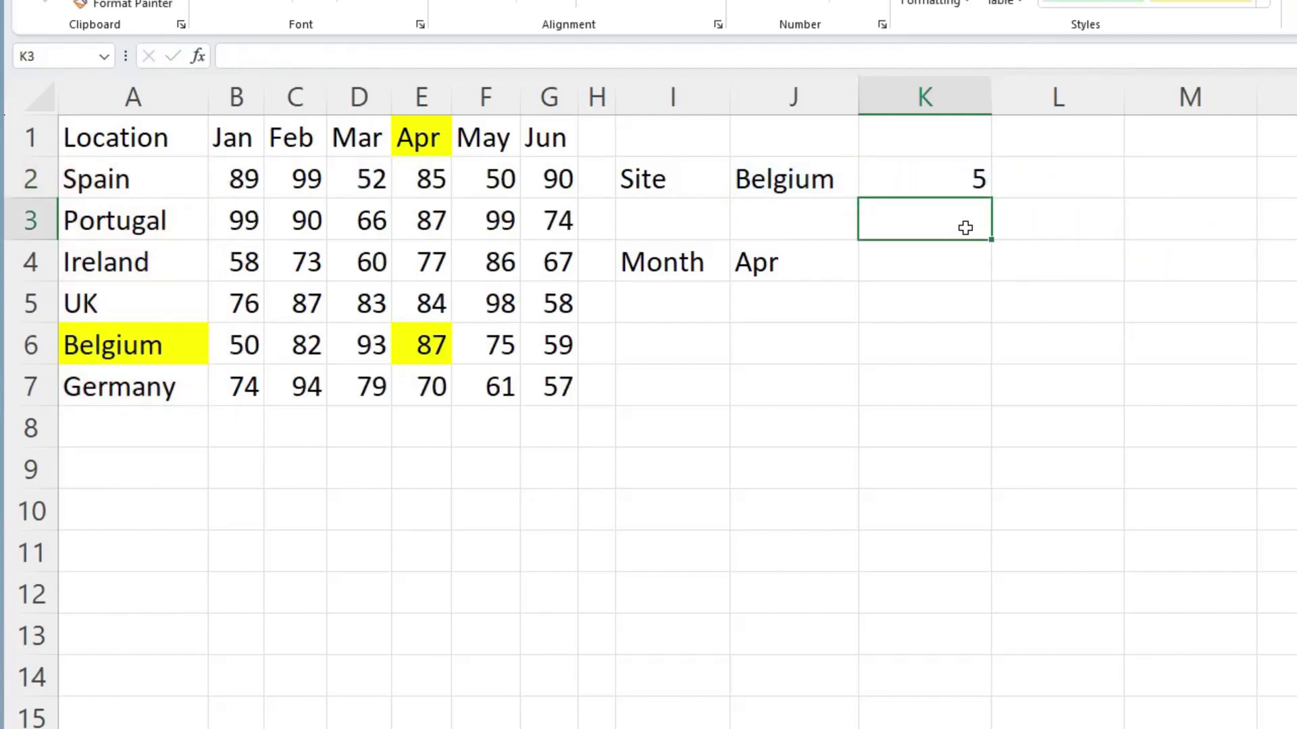
Test the site position formula by switching the site in J2 to Spain and back to Belgium
click(838, 179)
click(869, 196)
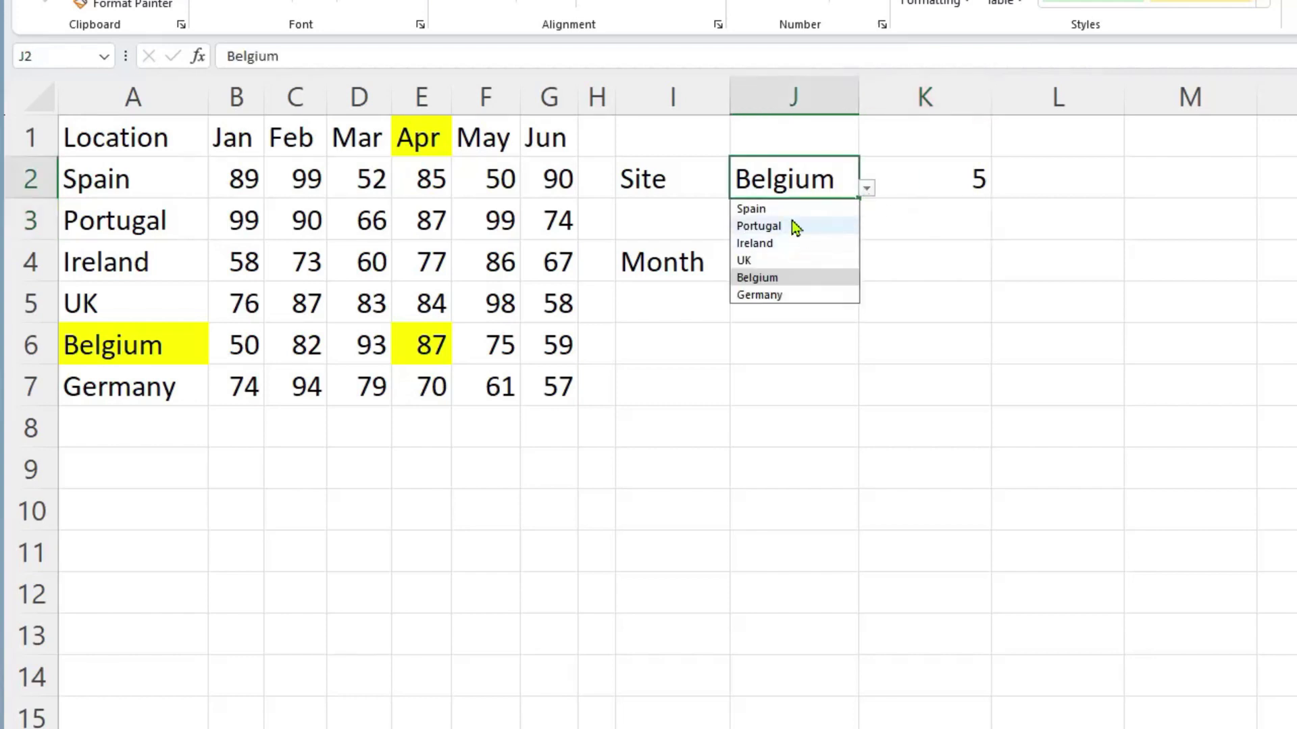
click(791, 213)
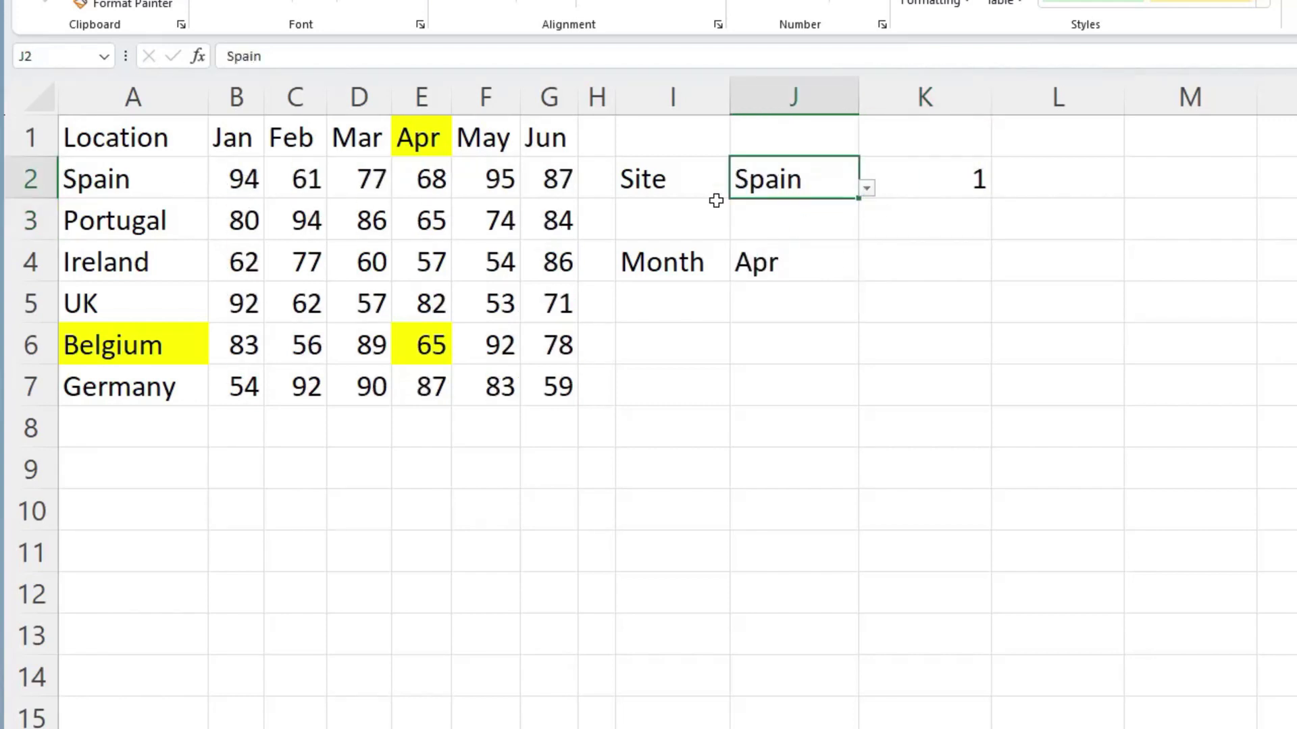
click(867, 192)
click(799, 278)
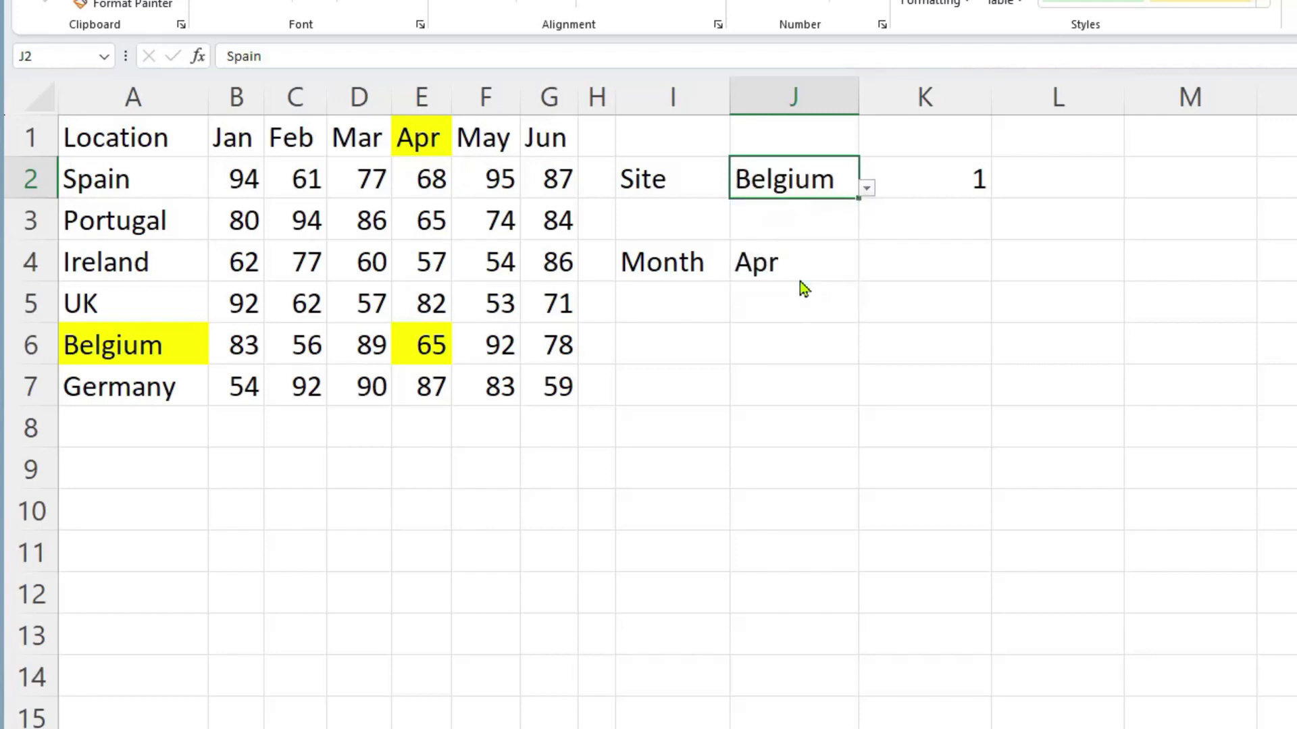
Enter the formula =MATCH(J4,B1:G1,0) in K4 to find the chosen month's position in the month headings
click(943, 269)
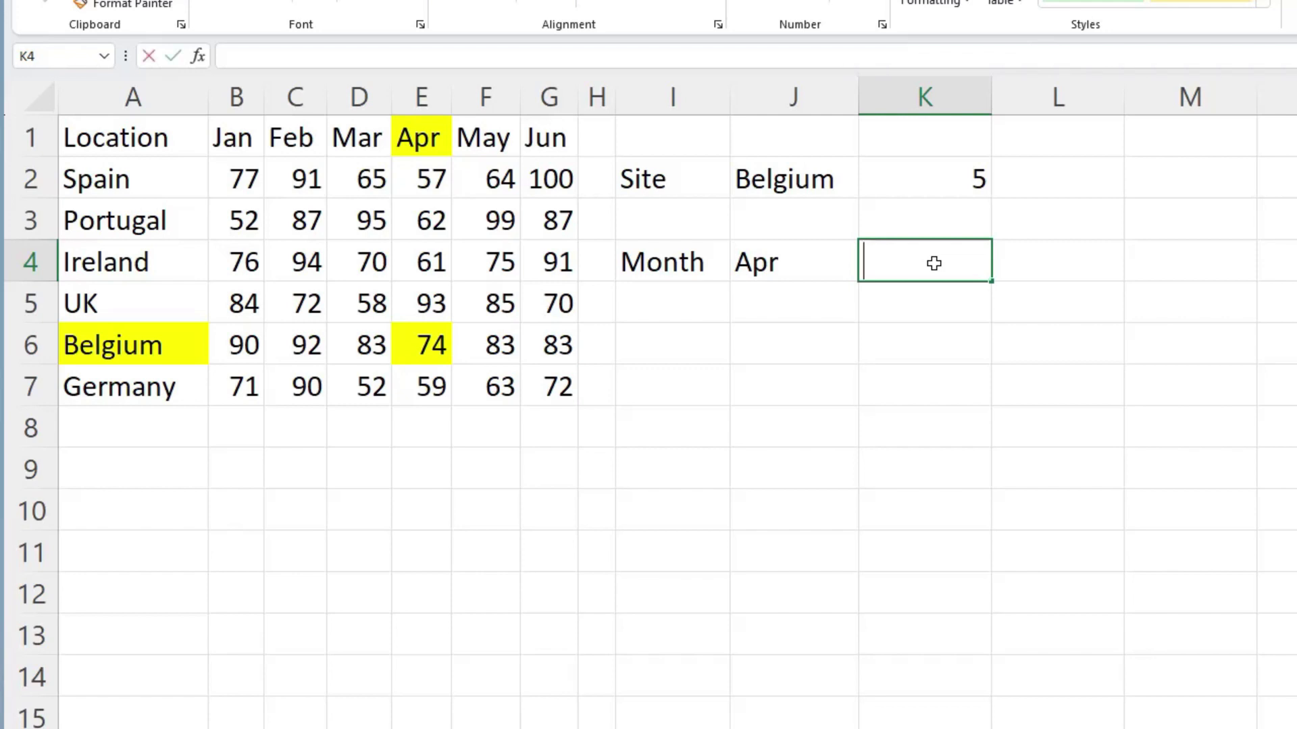
text(=match()
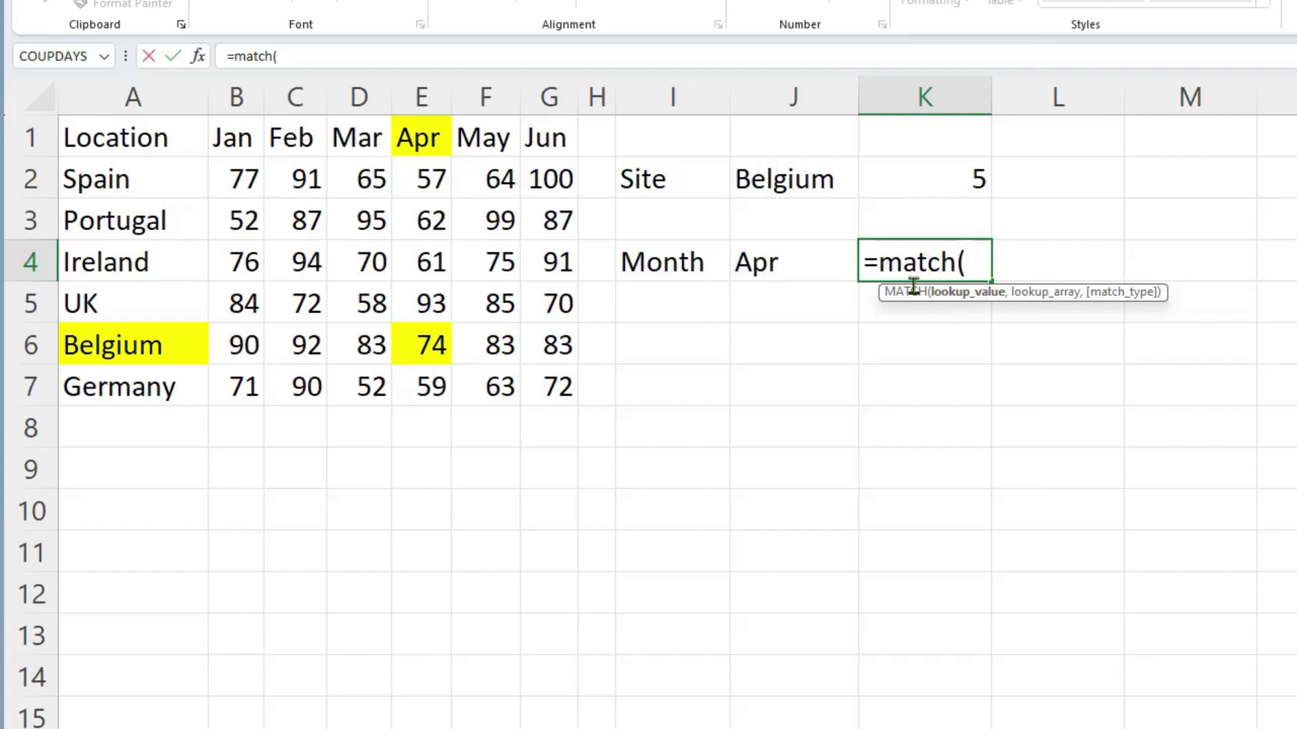
click(792, 270)
text(,)
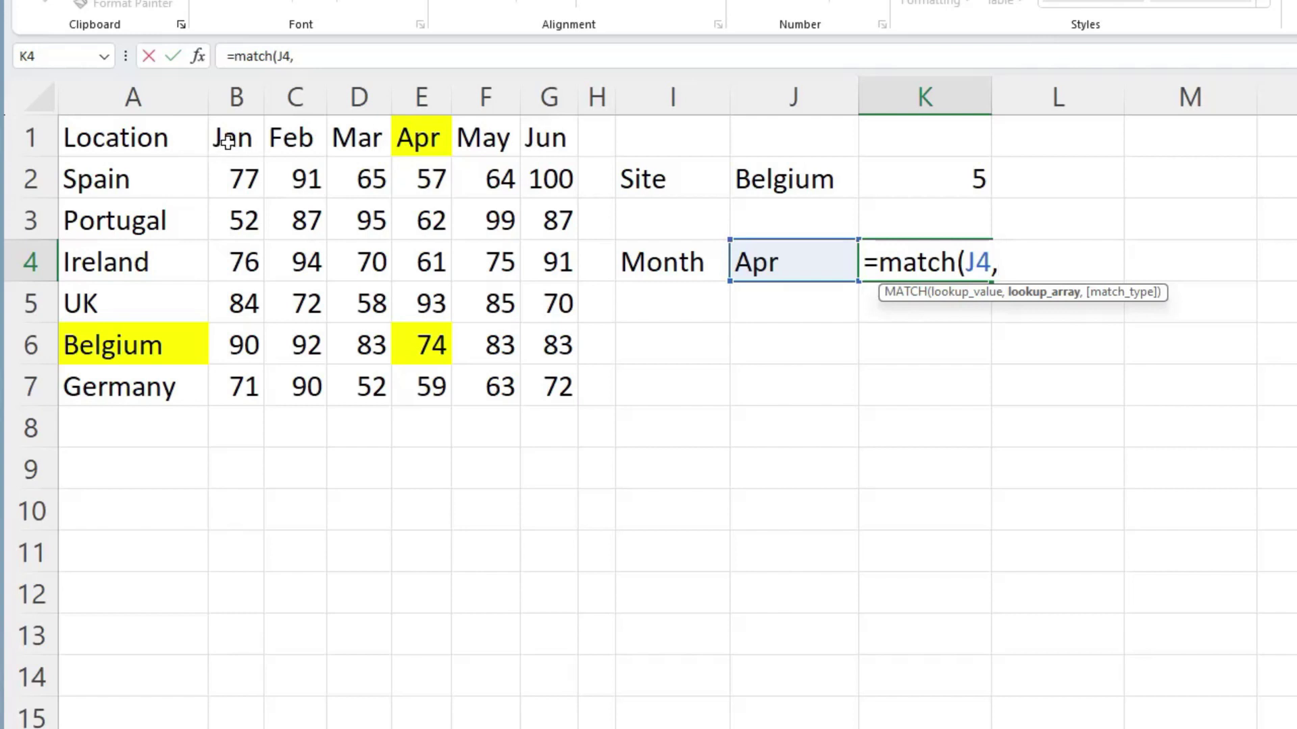
drag(237, 140, 570, 145)
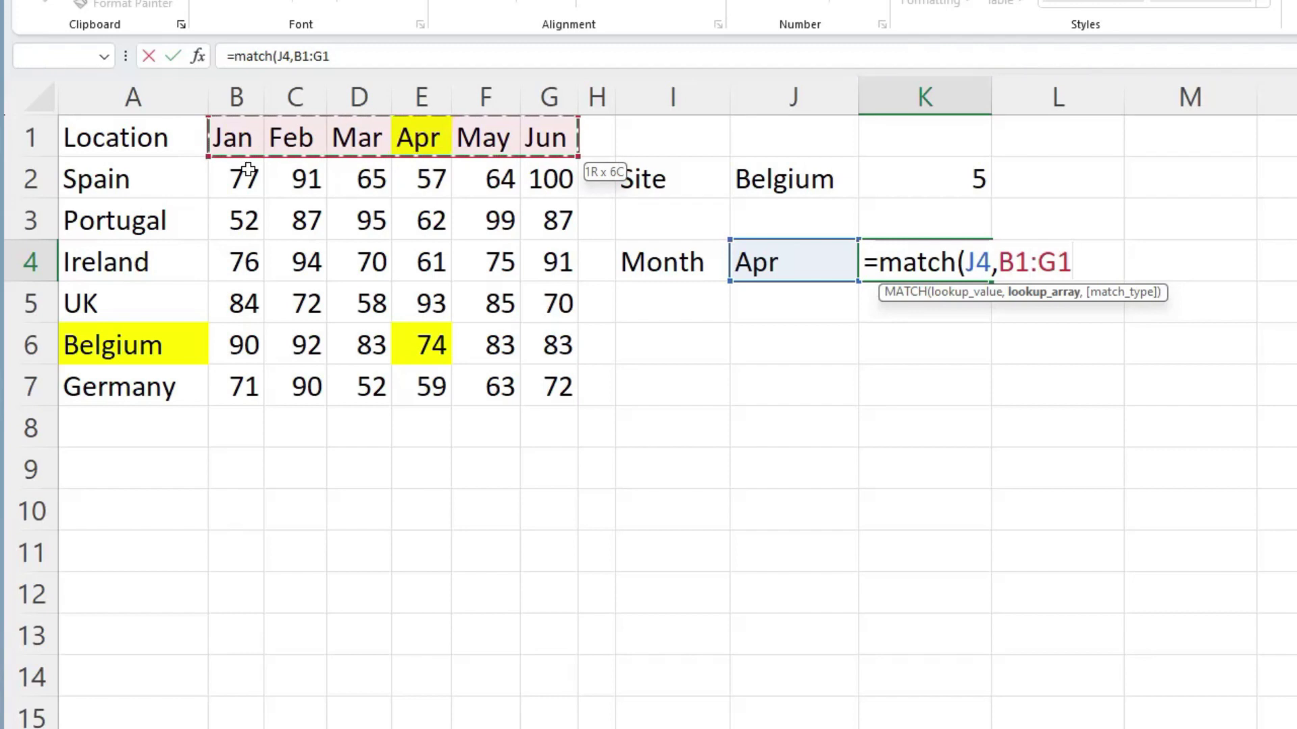
text(,0)
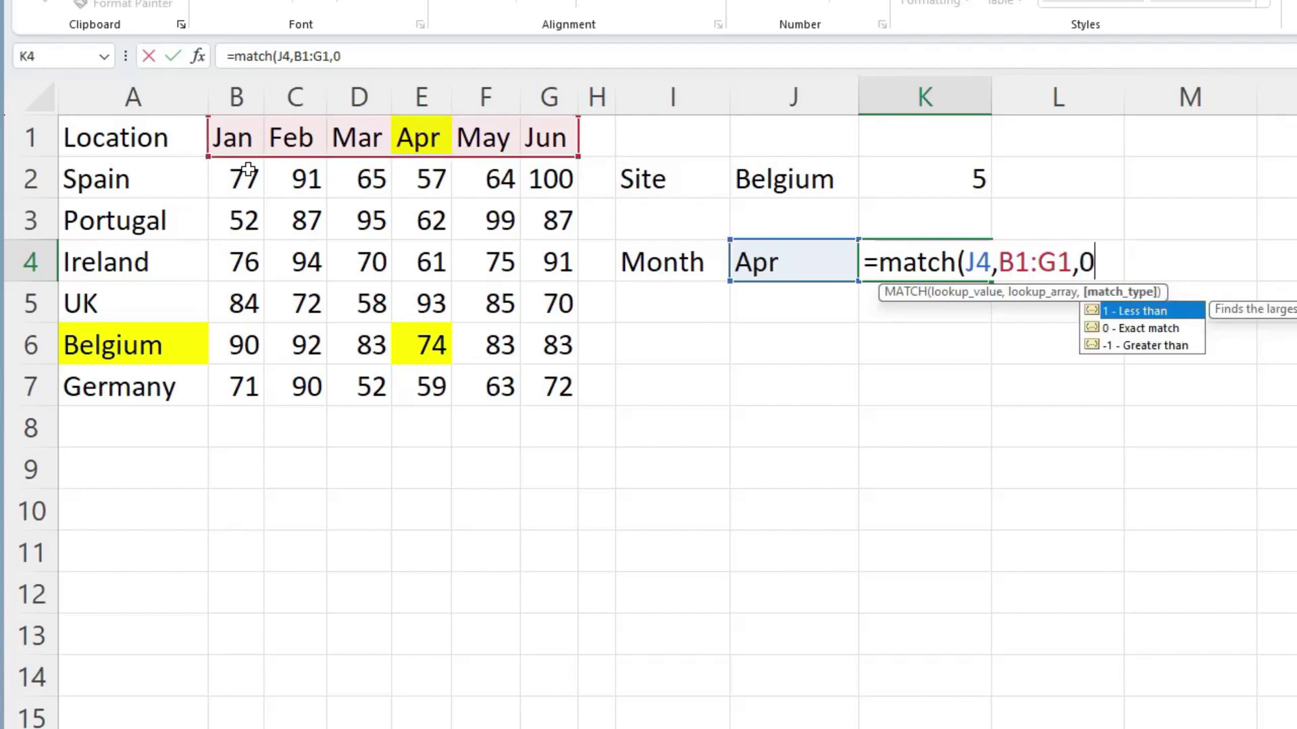
text())
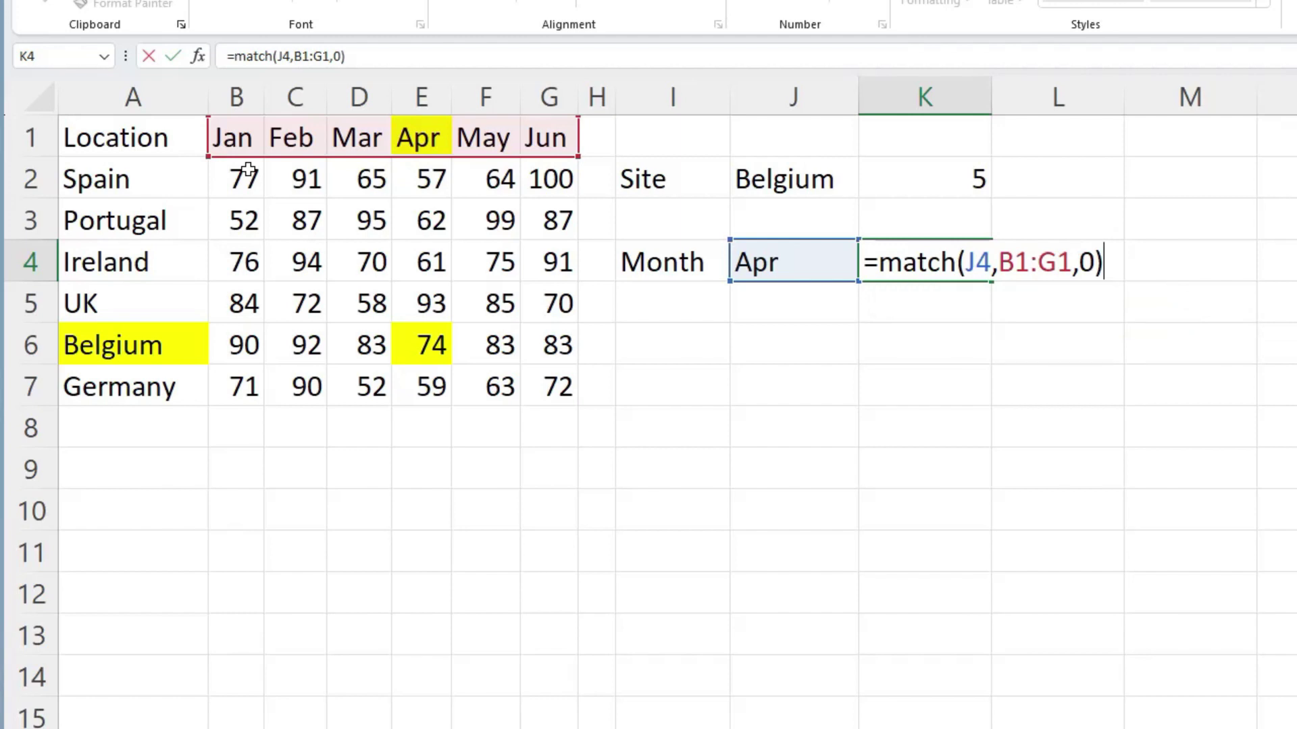
key(Return)
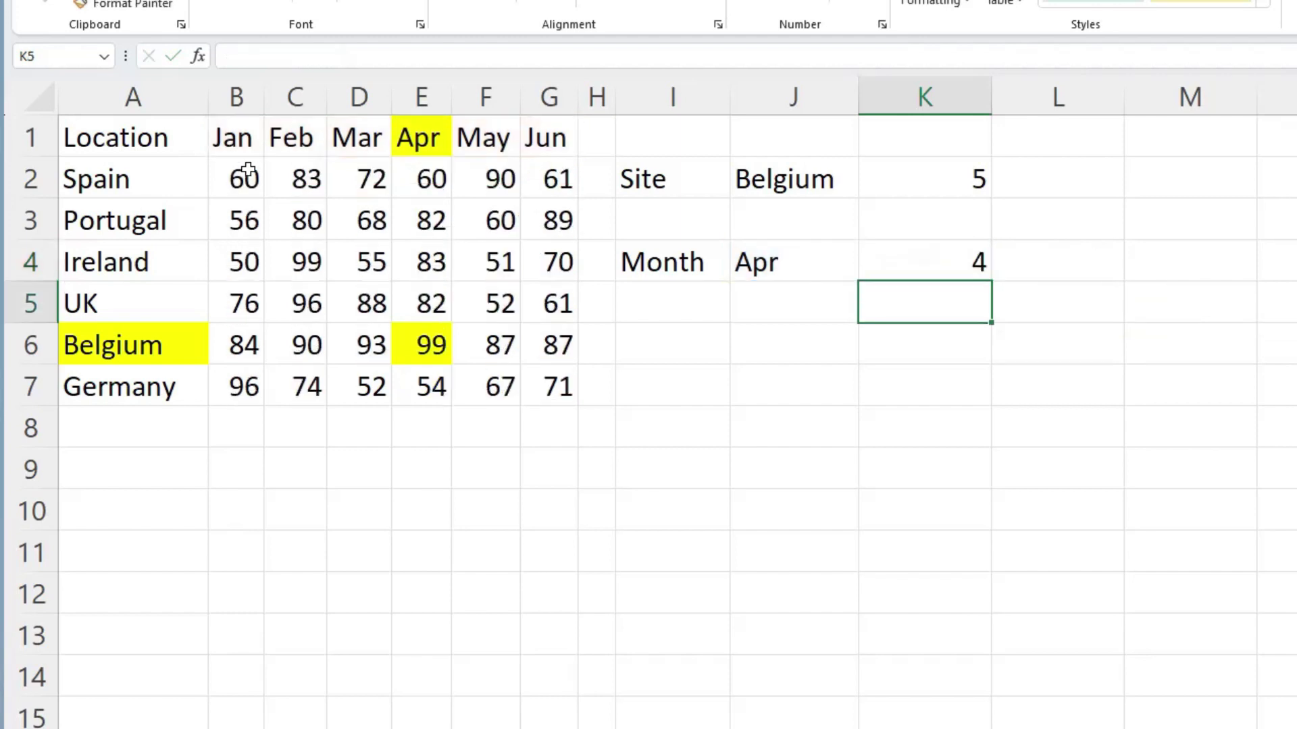
Test the month position formula by switching the month in J4 to Feb and back to Apr
click(837, 262)
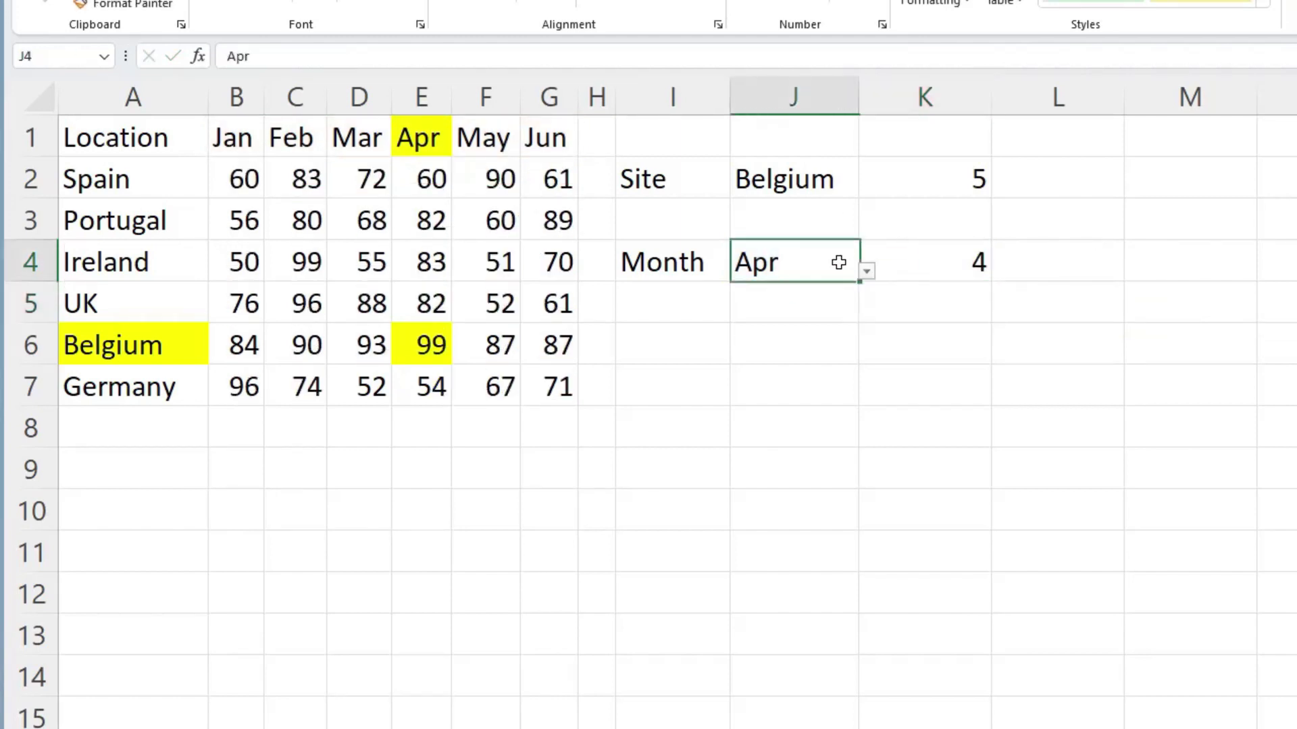
click(866, 274)
click(832, 309)
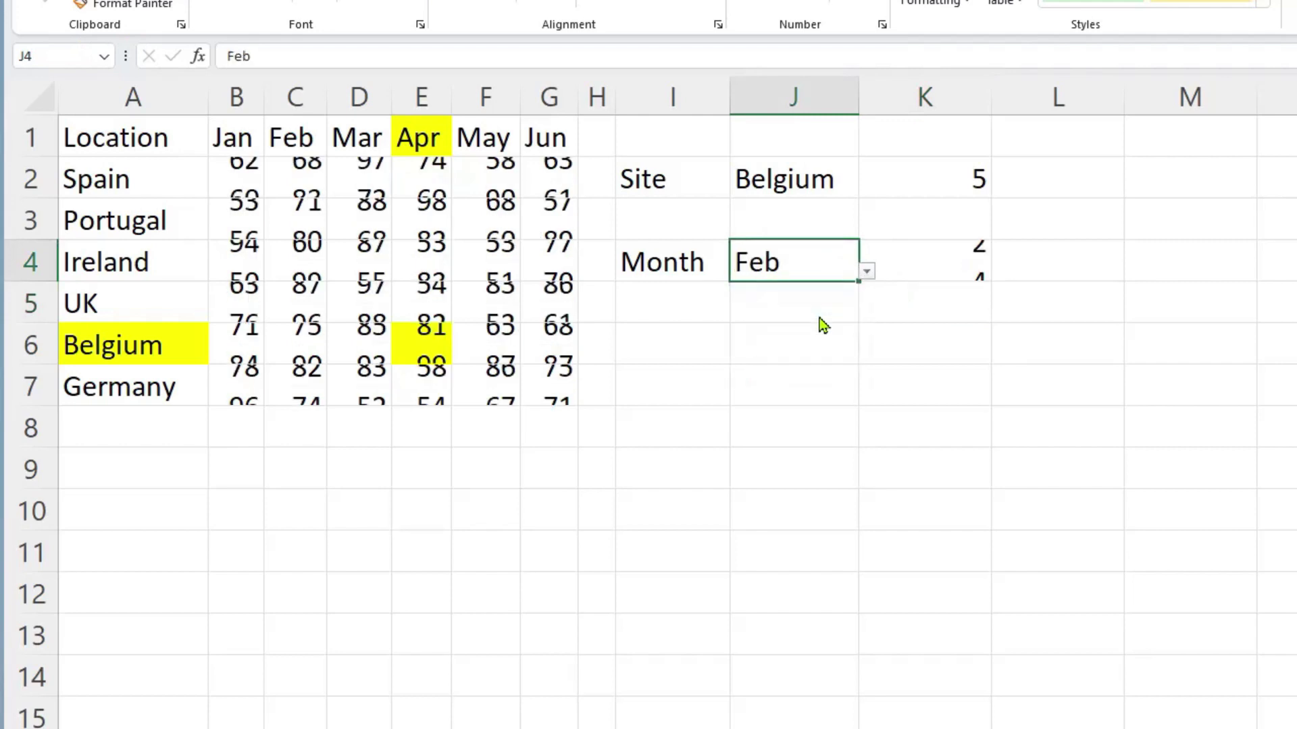
click(868, 273)
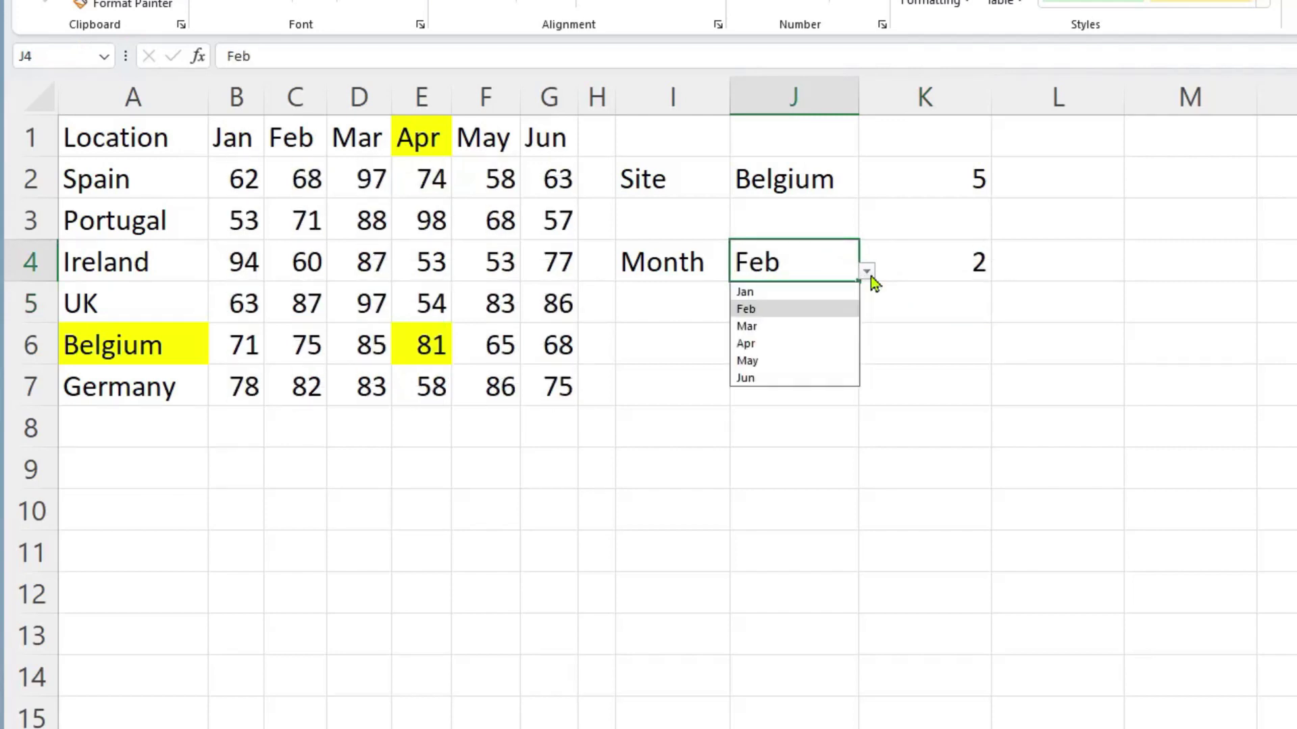
click(801, 343)
Review the MATCH formulas in K2 and K4 and the ranges they reference, leaving both unedited
click(921, 263)
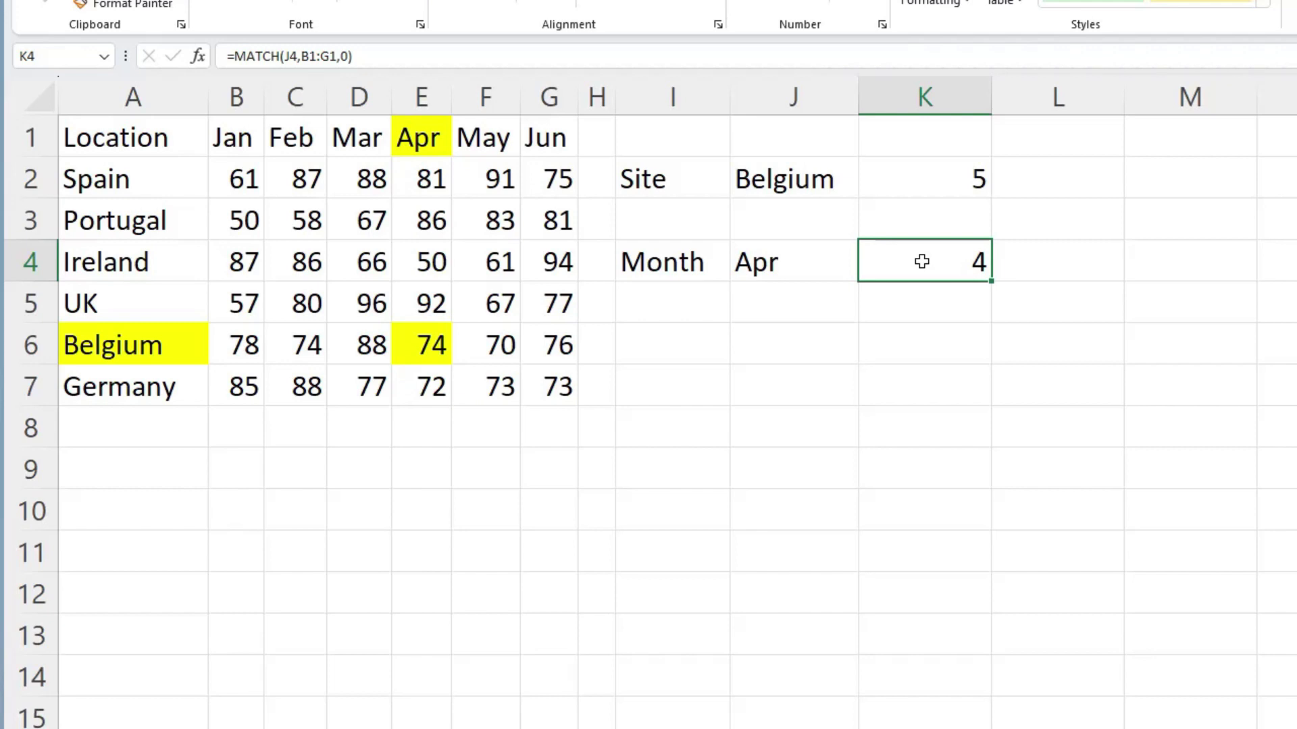
ctrl+scroll(922, 262, down, 1)
click(952, 224)
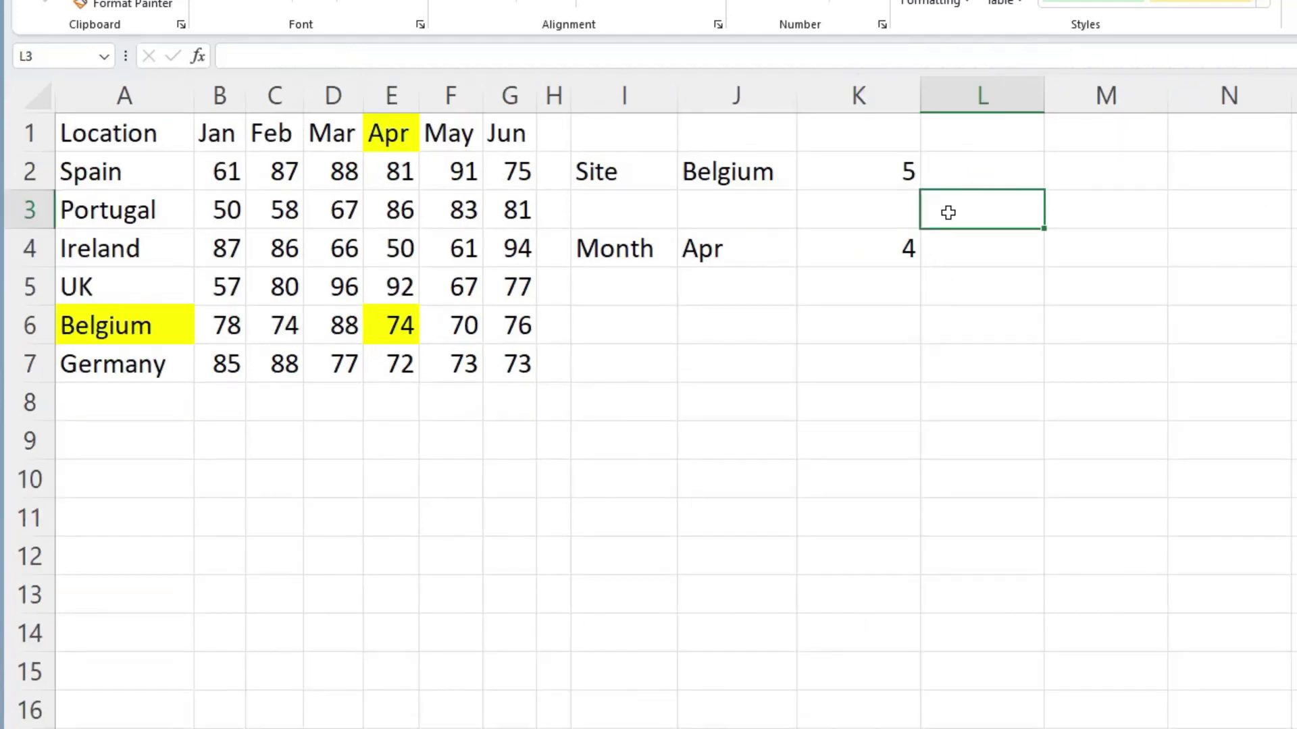
double_click(854, 182)
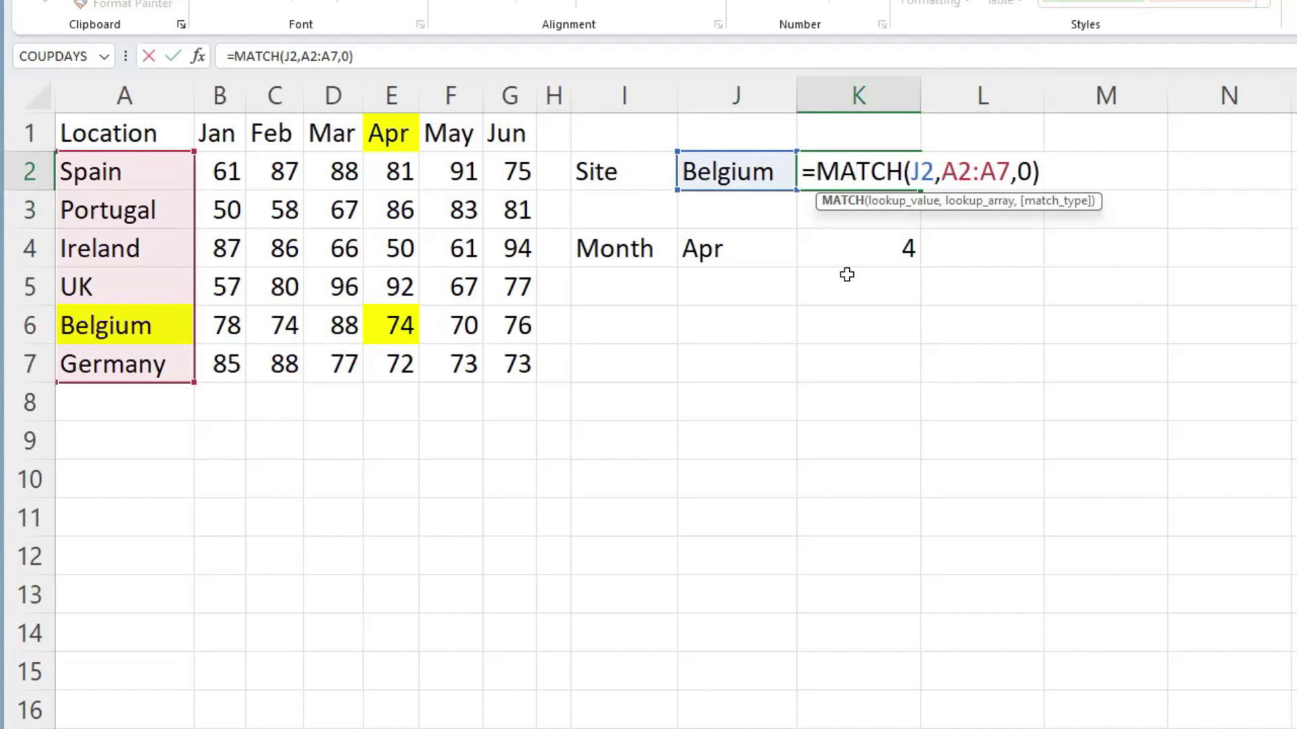
key(Escape)
double_click(841, 256)
key(Escape)
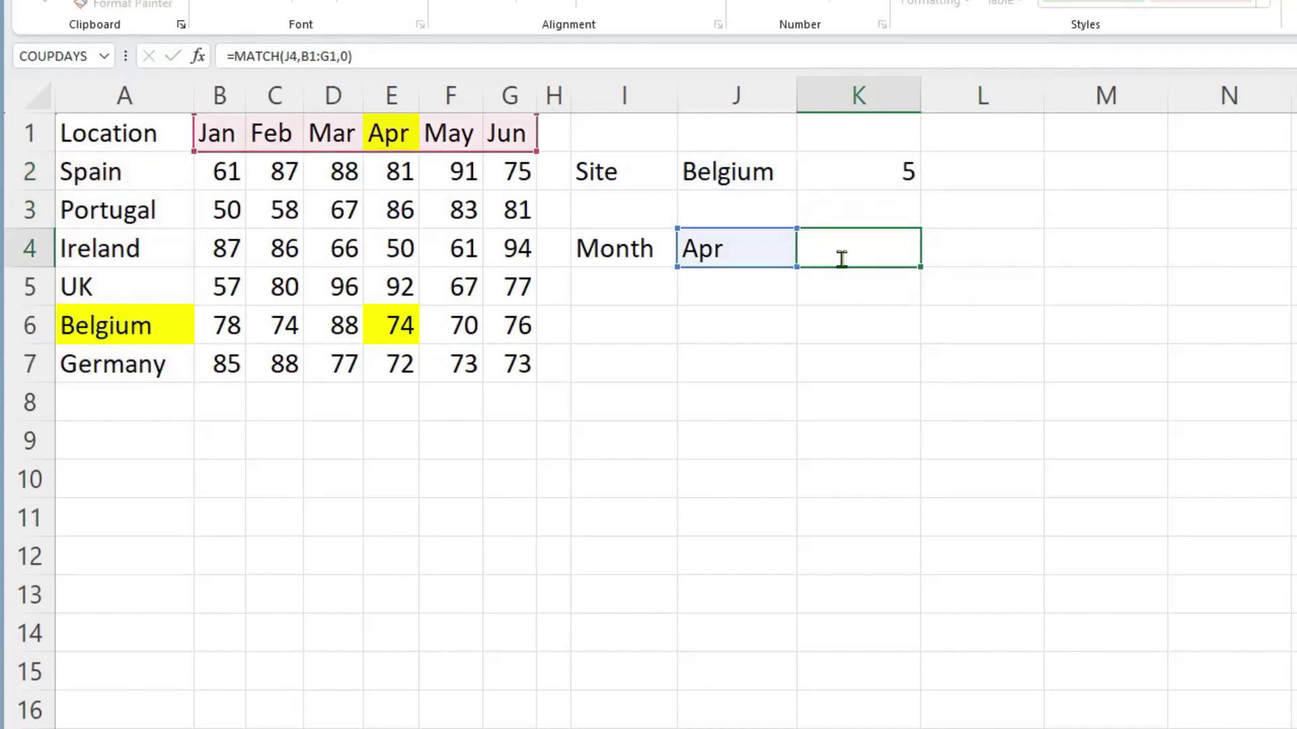
Enter the formula =INDEX(B2:G7,K2,K4) in L3 to return the value for the chosen site and month
click(954, 217)
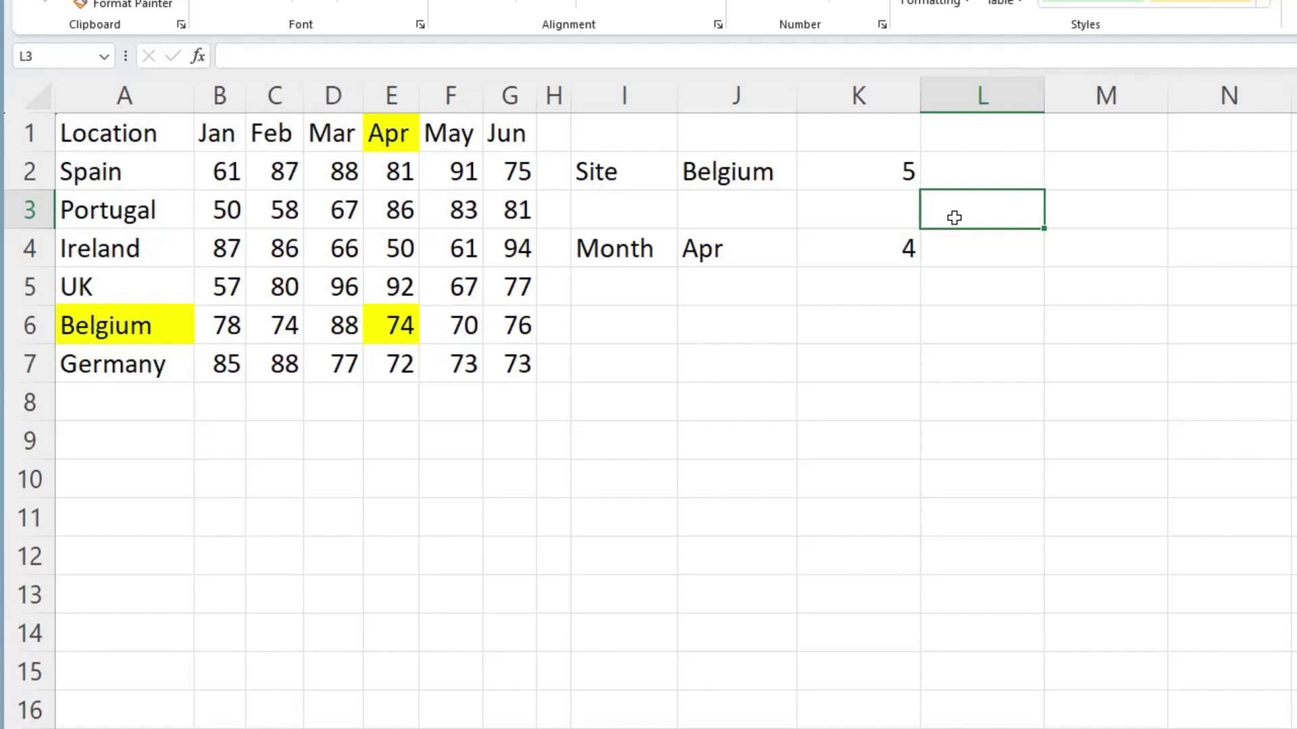
text(=In)
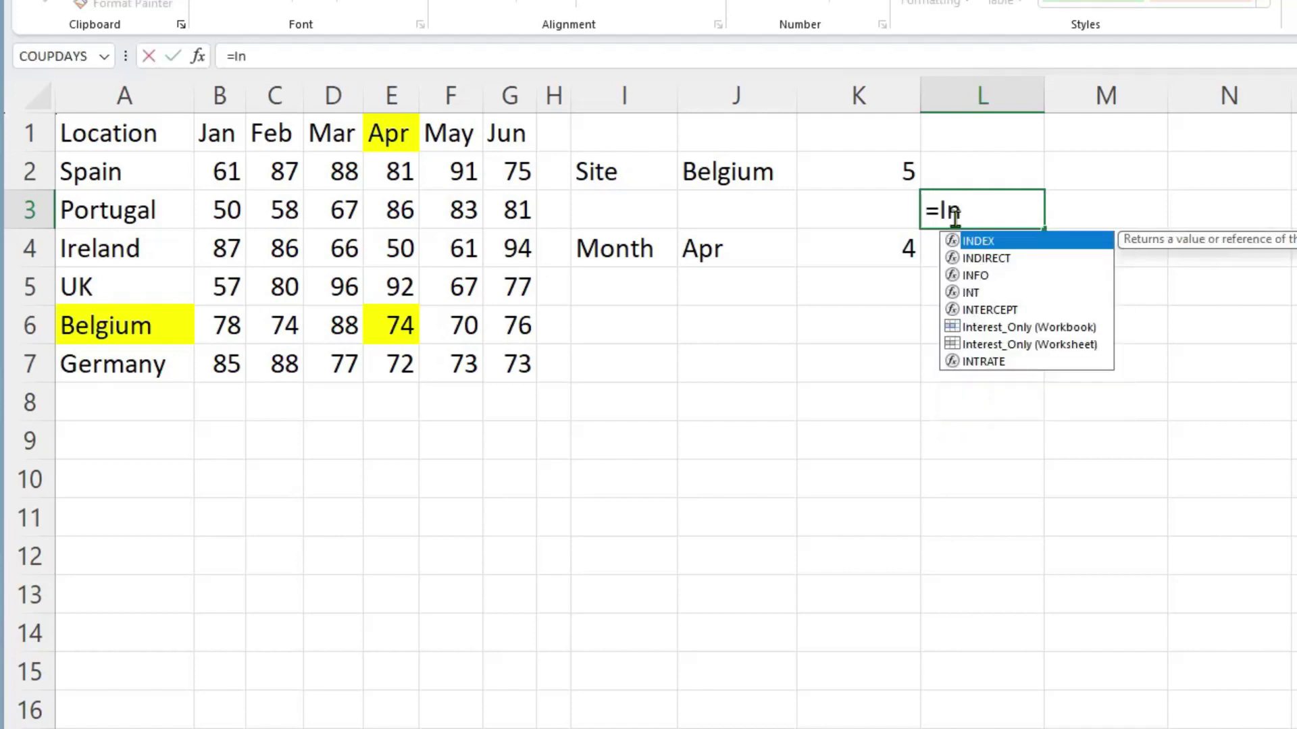
text(dex()
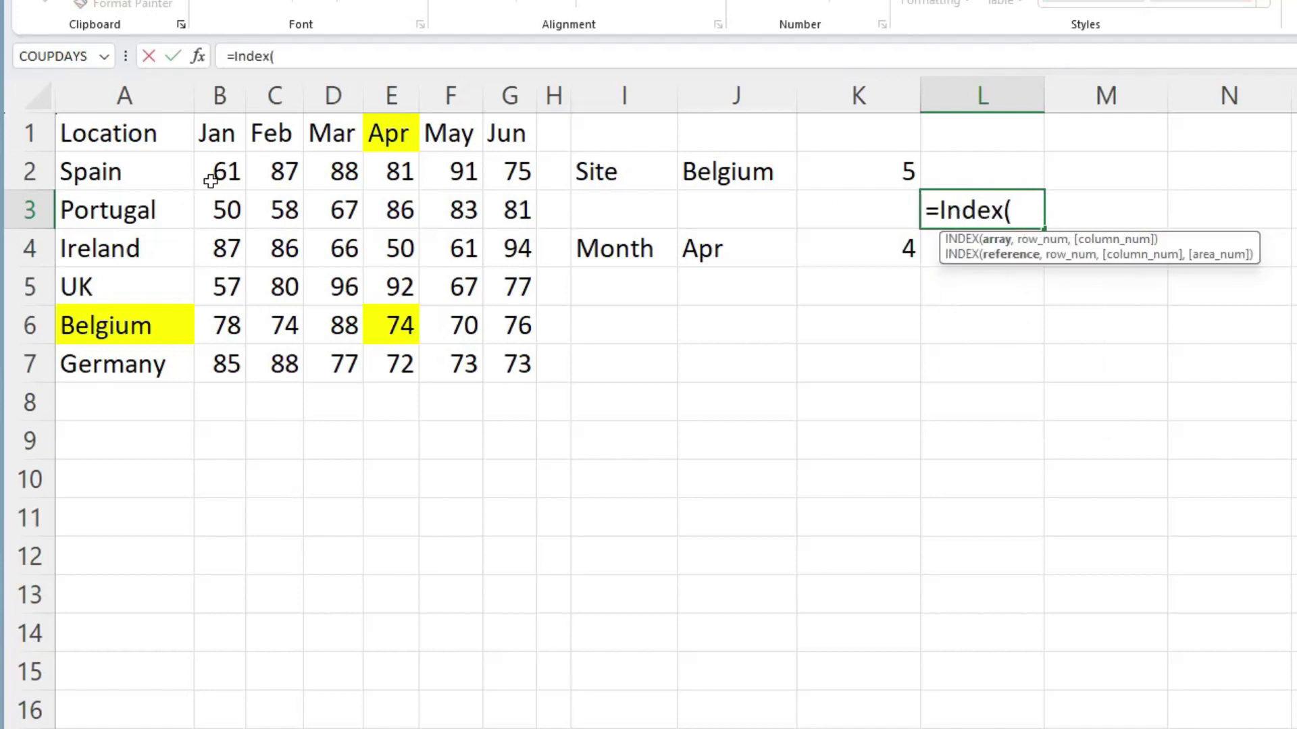
drag(216, 173, 502, 364)
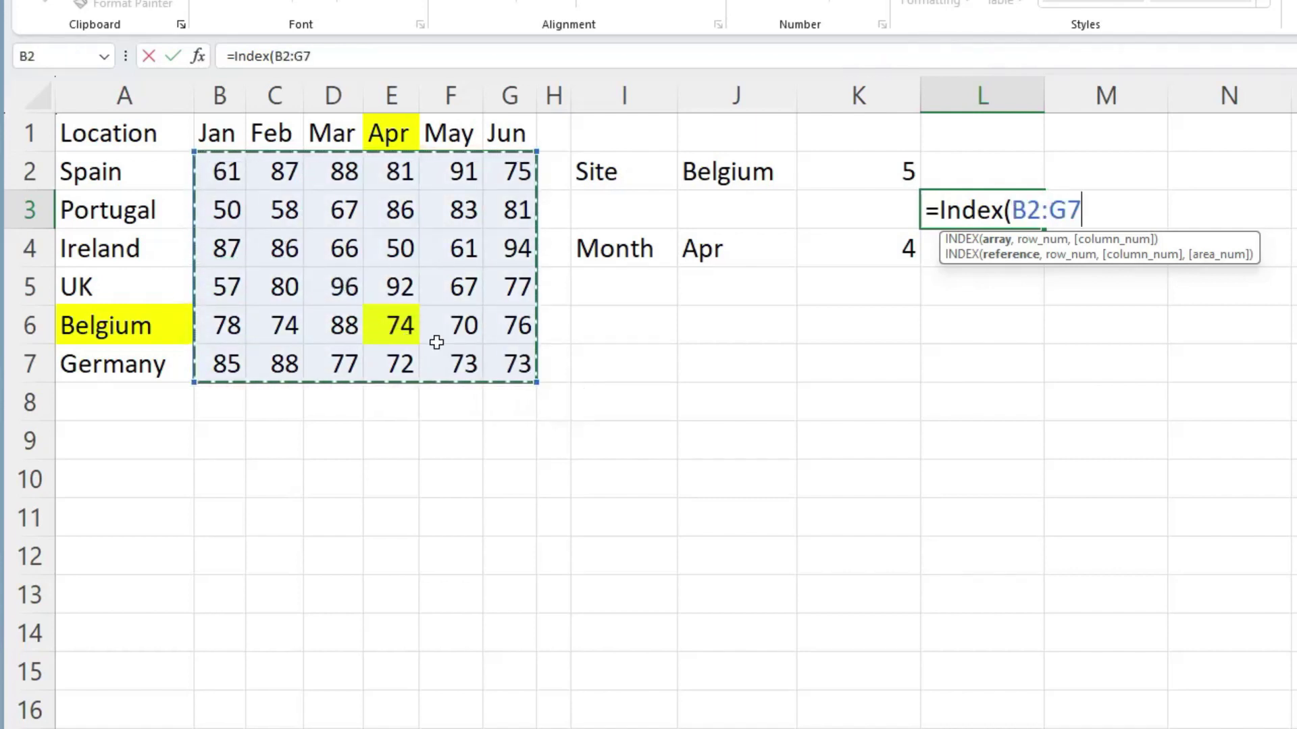
click(225, 176)
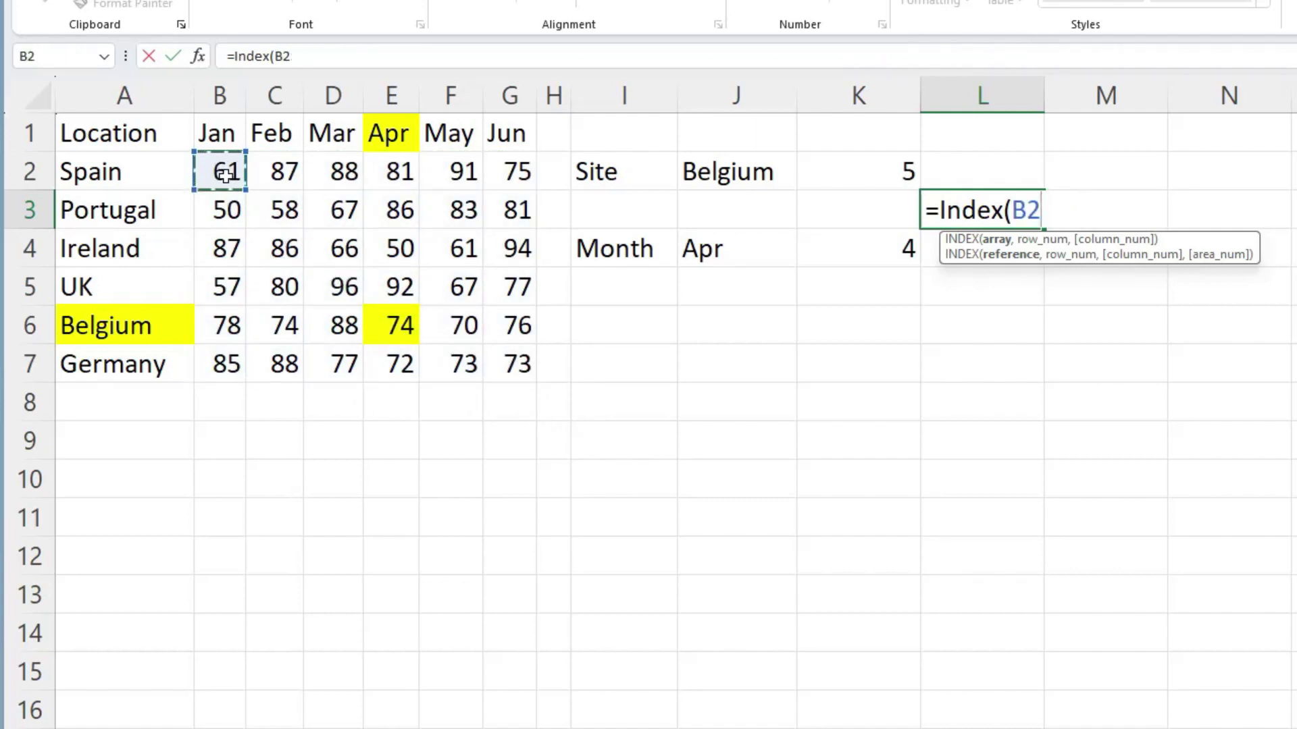
key(ctrl+shift+Down)
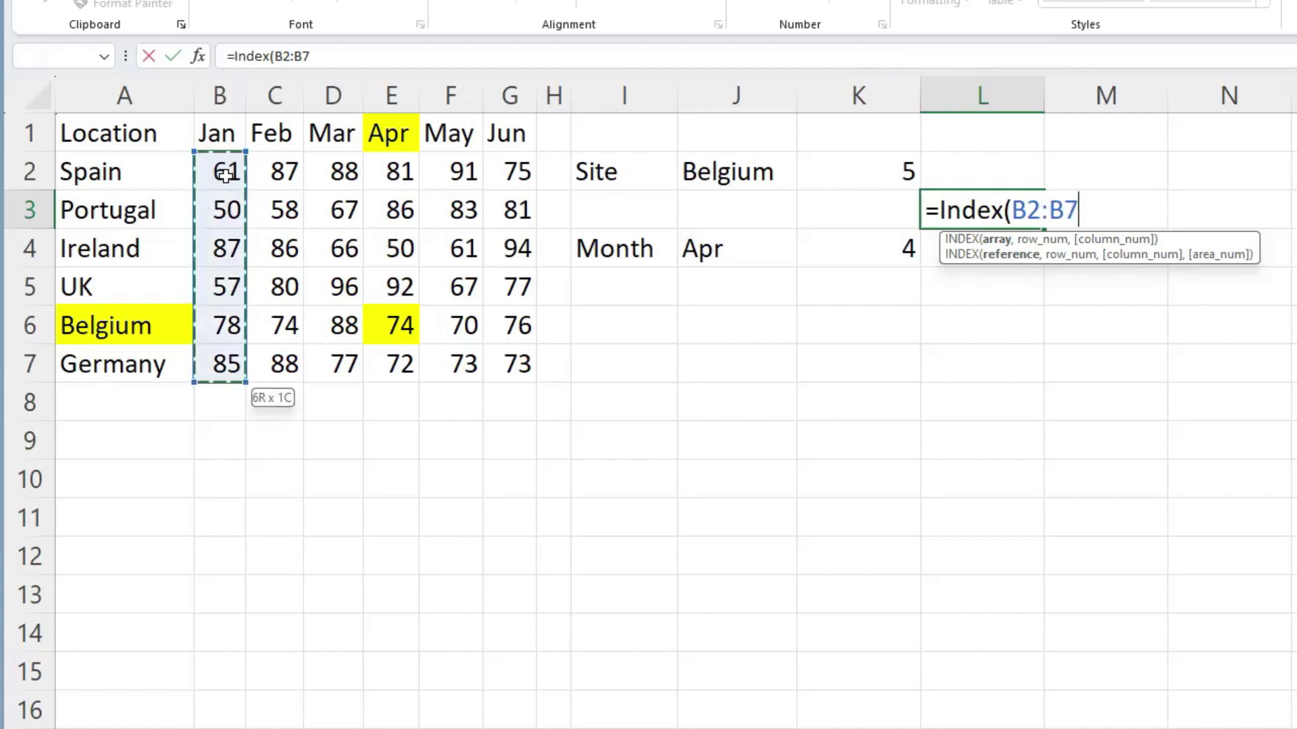
key(ctrl+shift+Right)
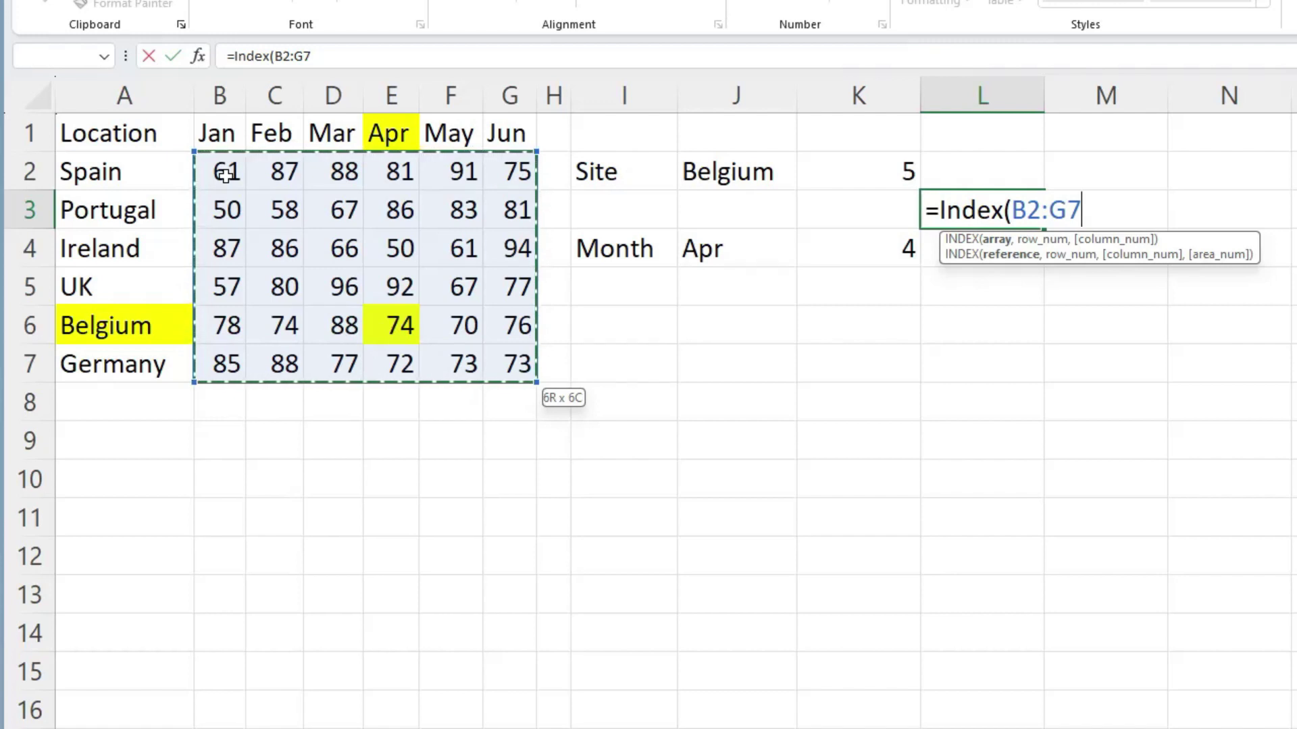
text(,)
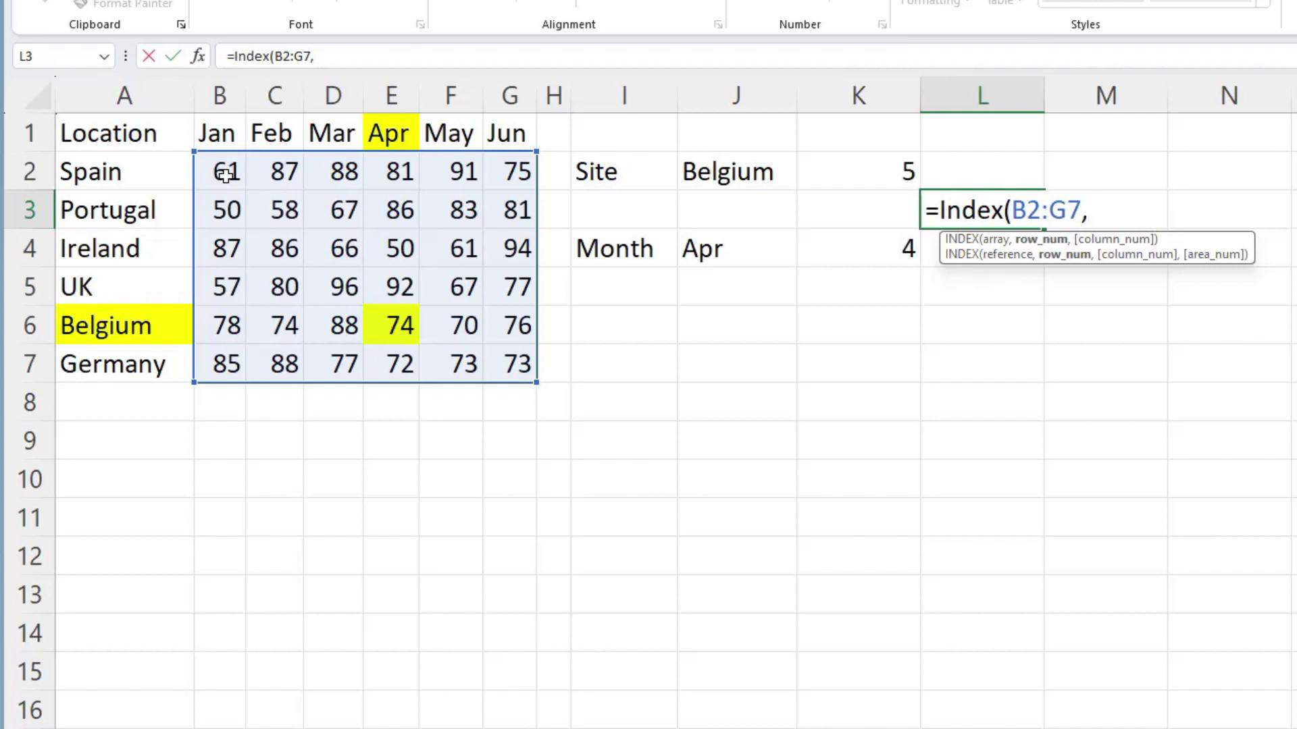
click(856, 175)
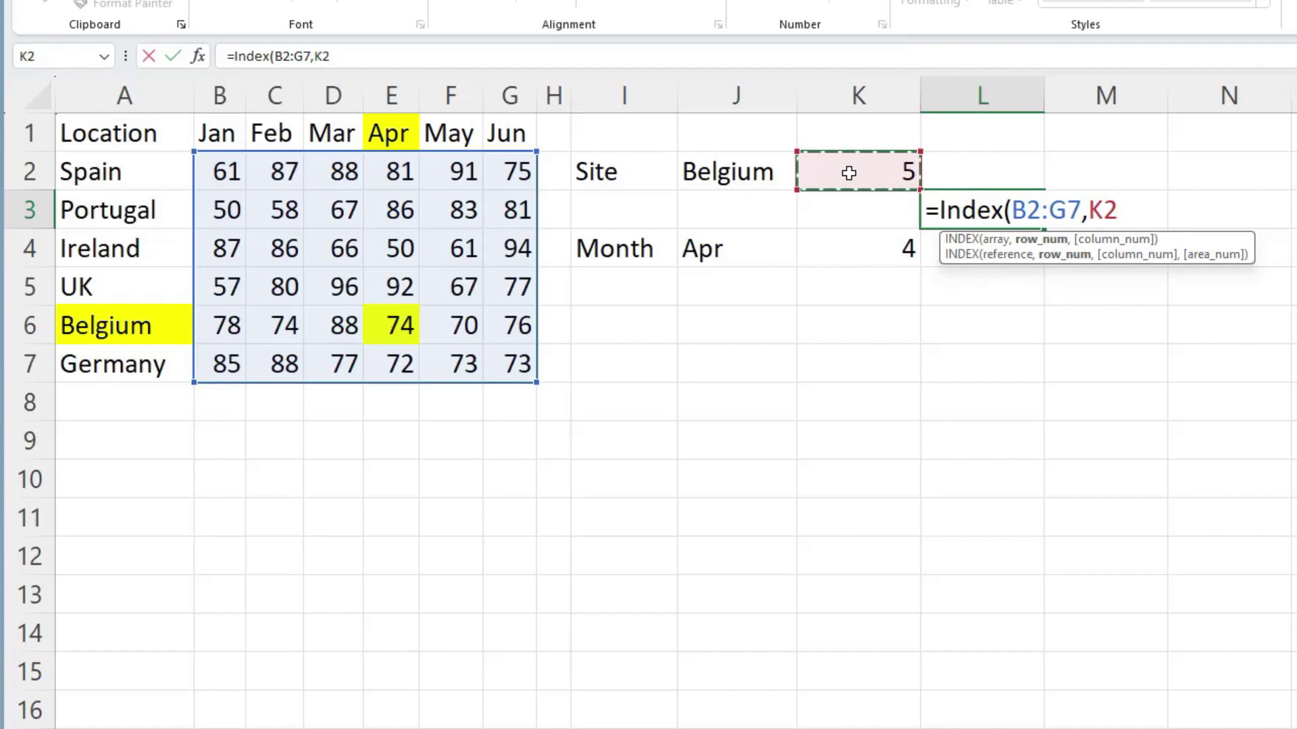
text(,)
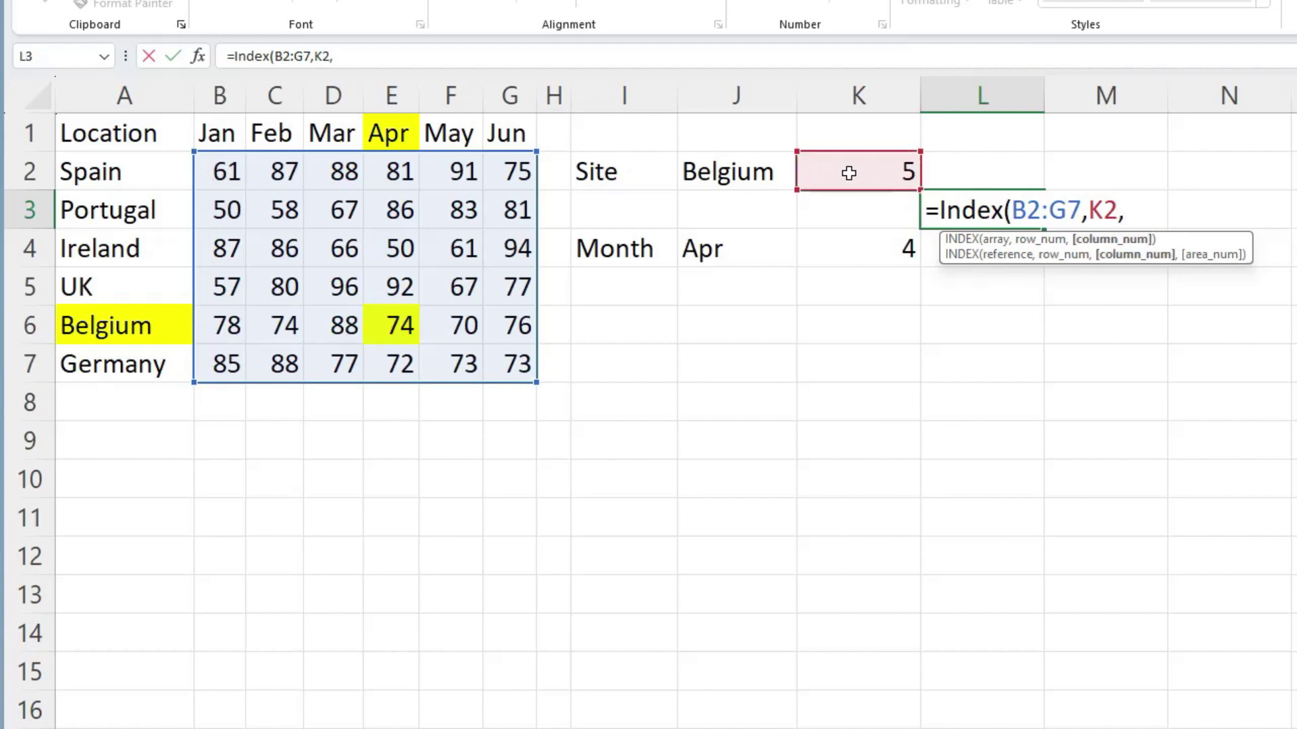
click(887, 249)
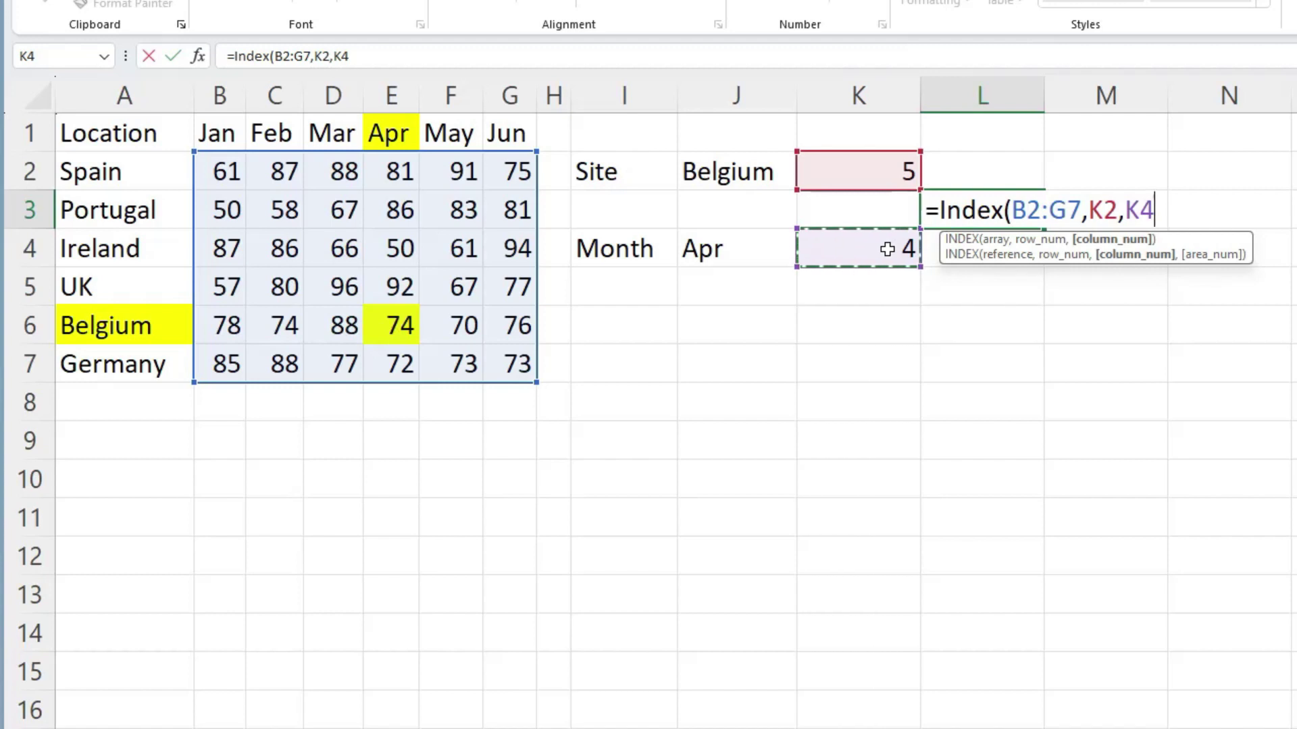
text())
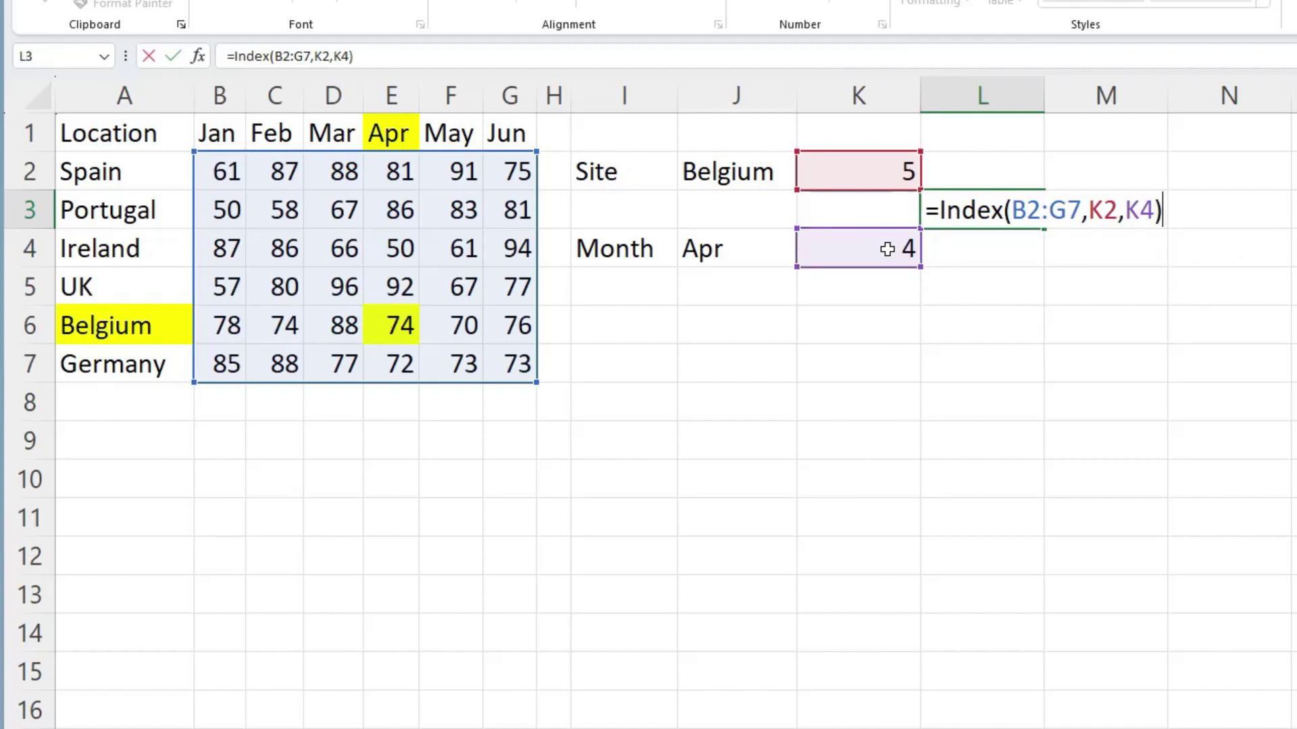
key(Return)
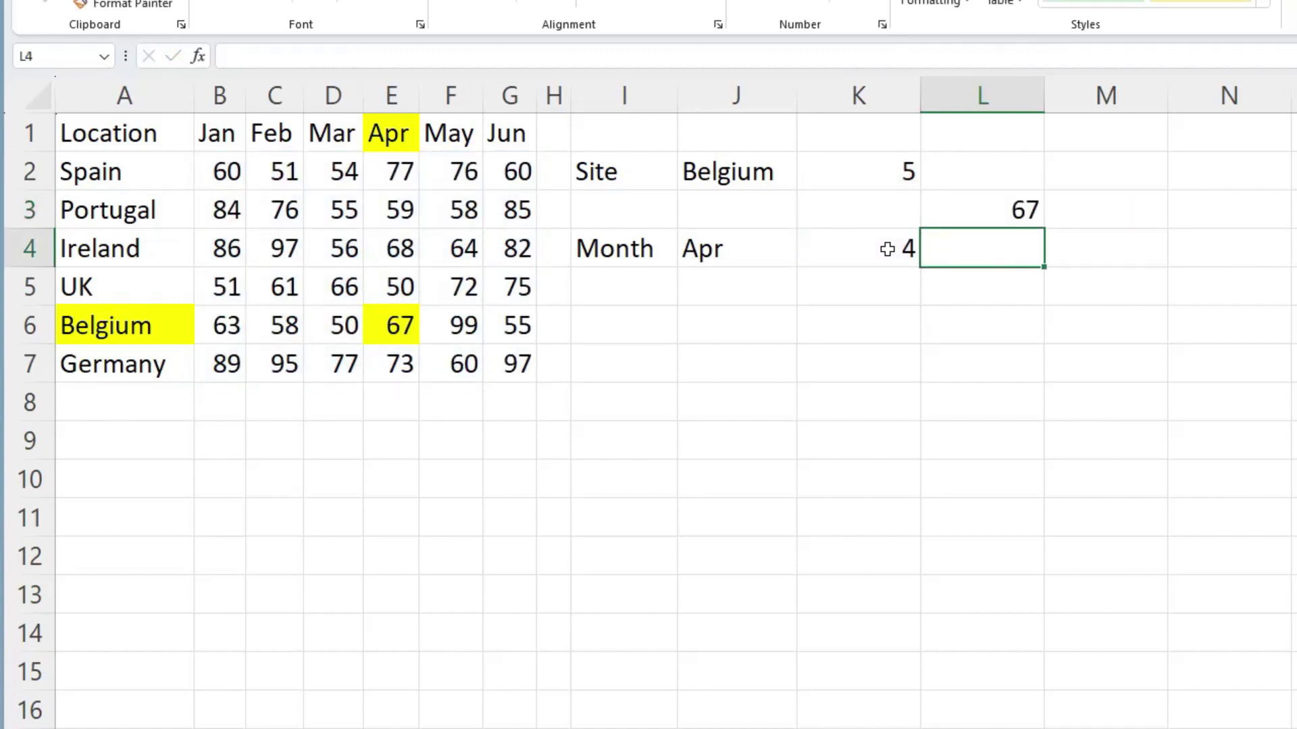
Clear L3 and rebuild its two-way lookup as =INDEX(B2:G7,K2,K4), using the site and month positions
click(970, 213)
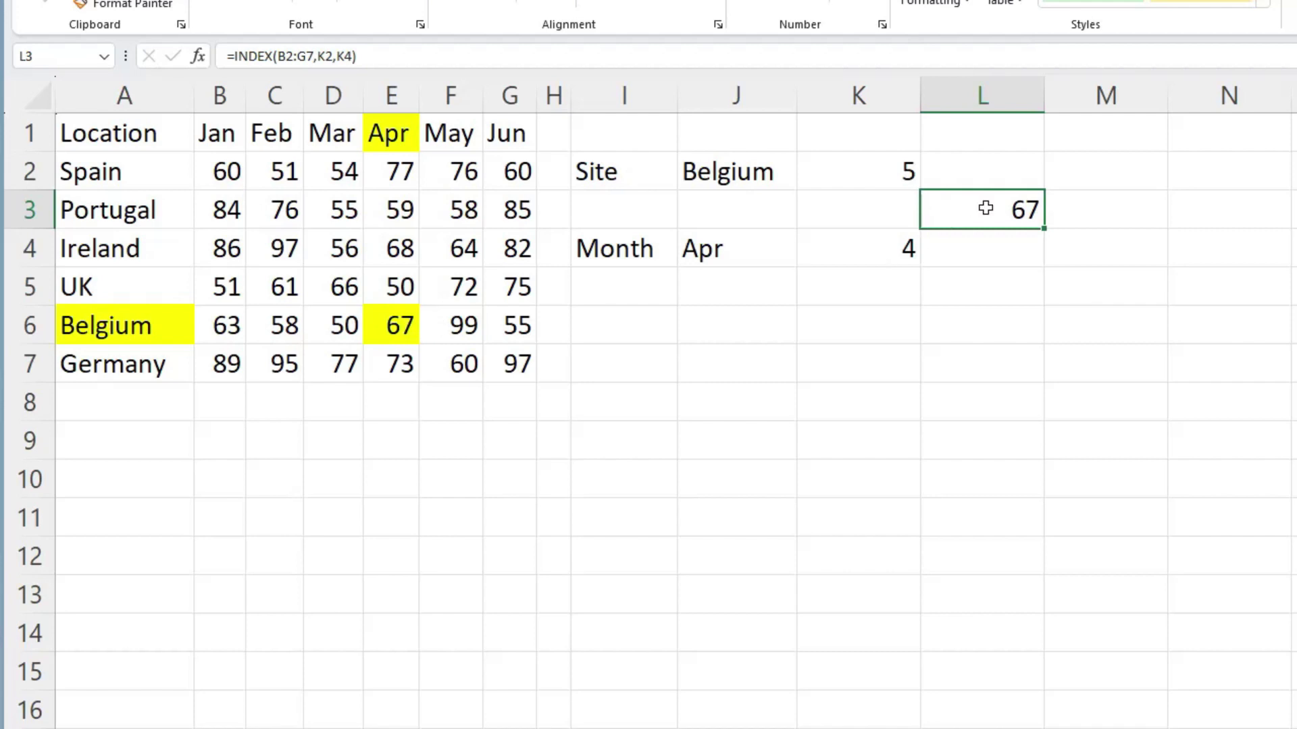
key(Delete)
text(=index)
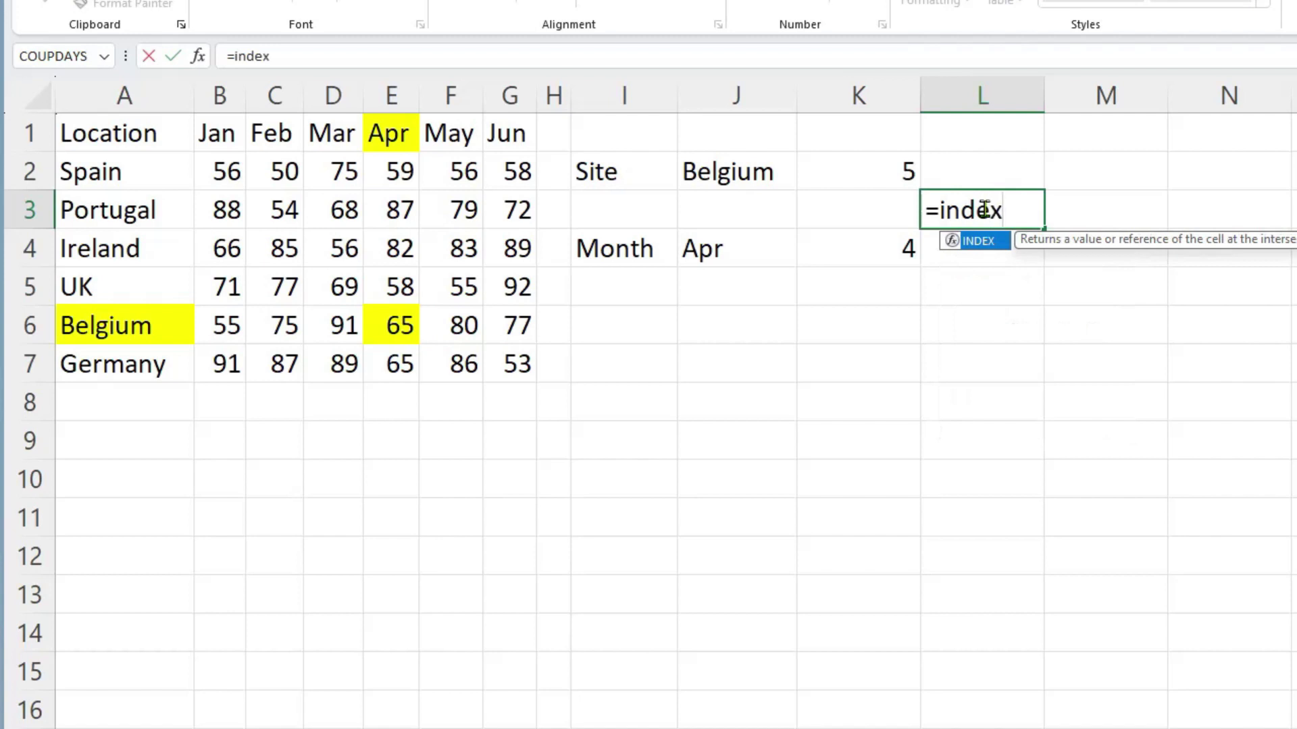
text(()
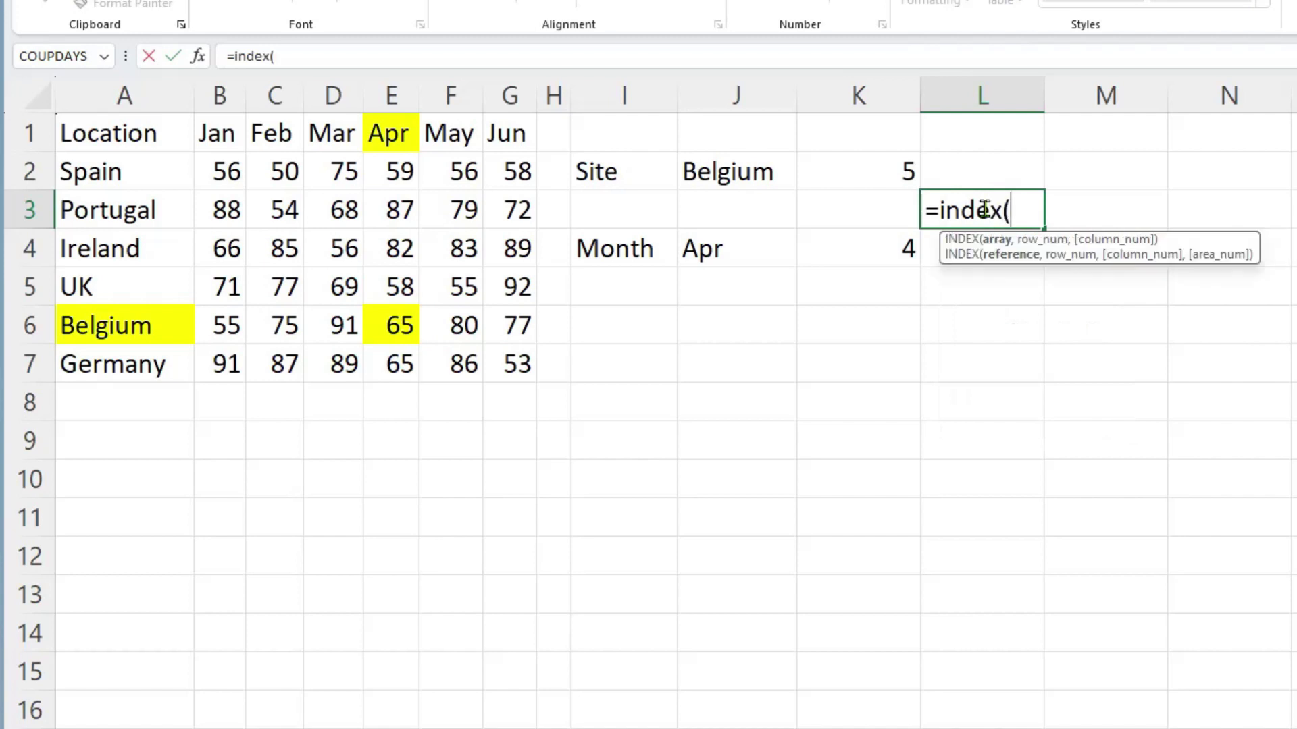
click(209, 179)
key(ctrl+shift+Down)
key(ctrl+shift+Right)
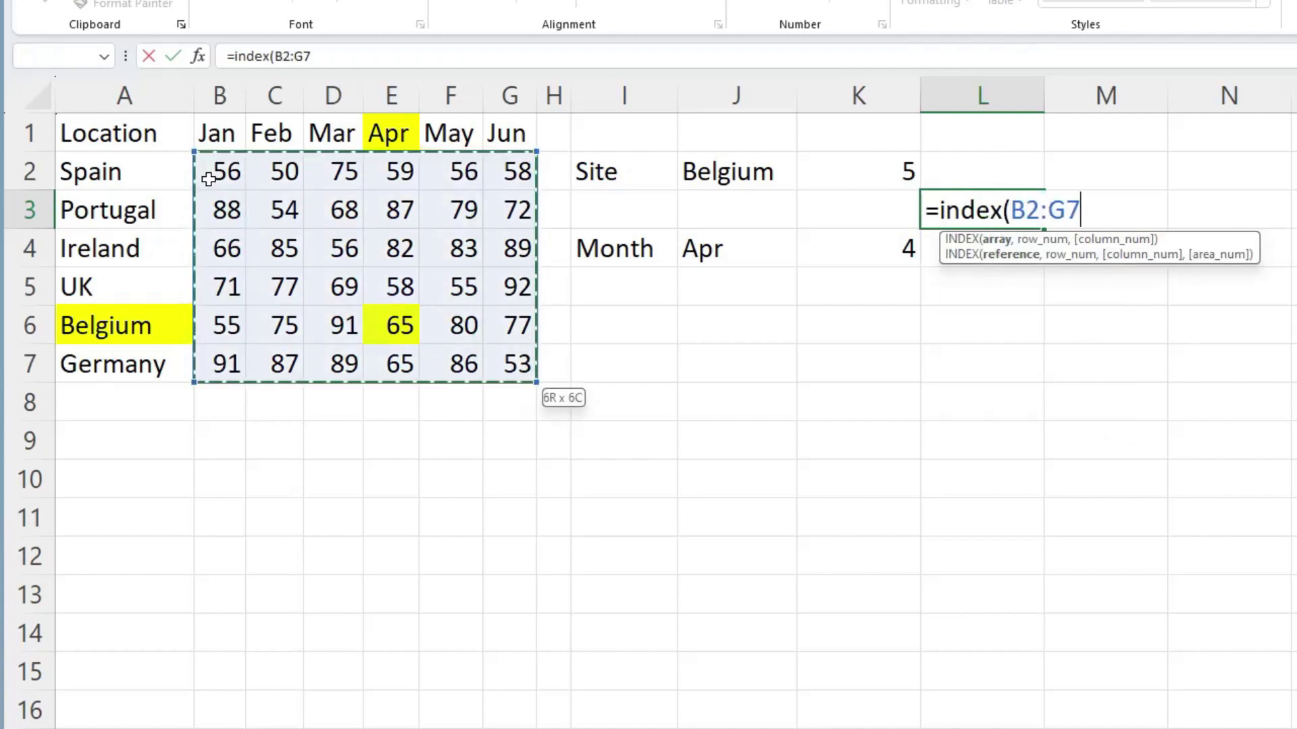
text(,)
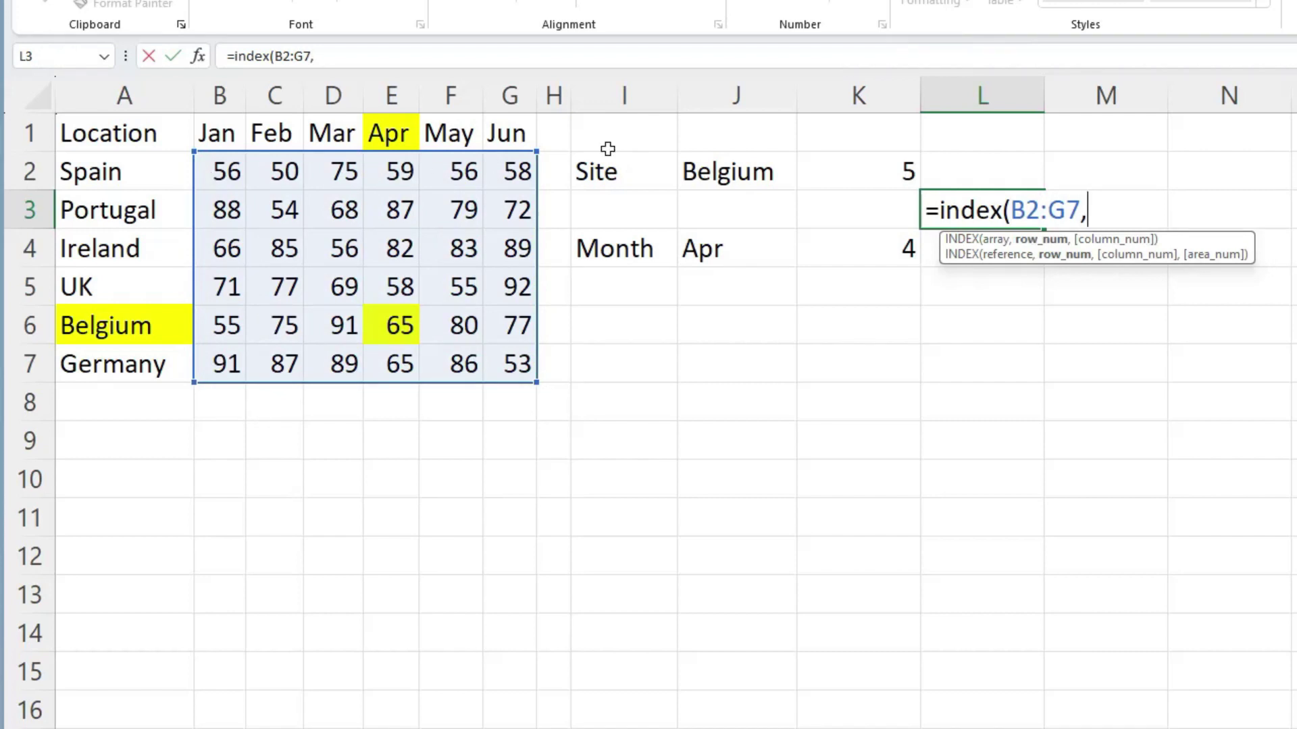
click(827, 171)
text(,)
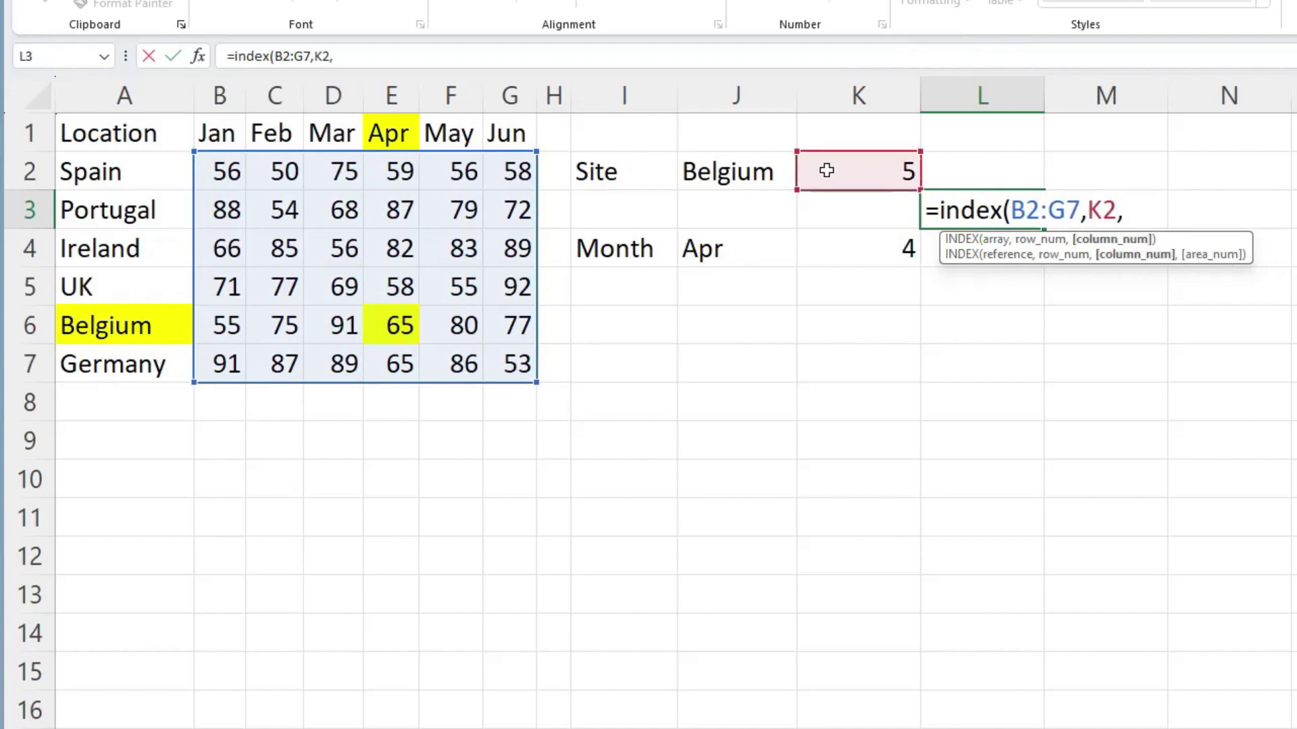
click(841, 250)
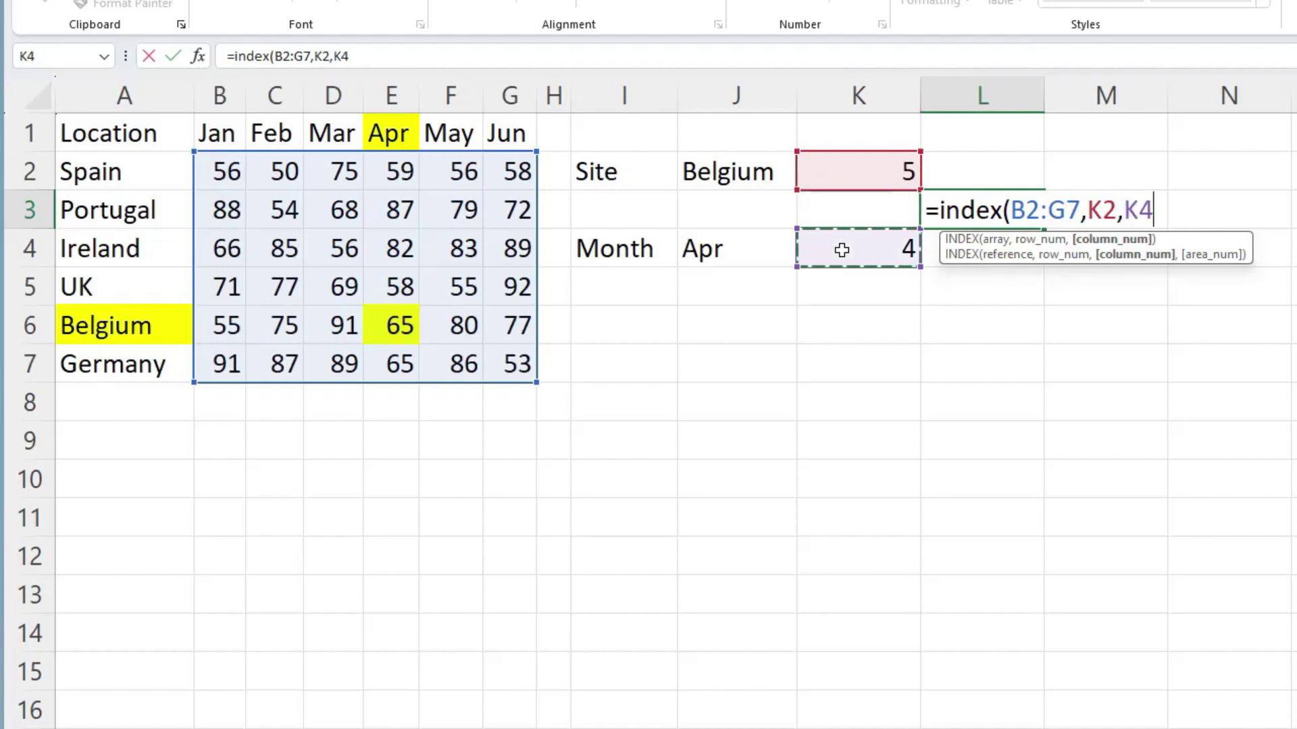
text())
key(Return)
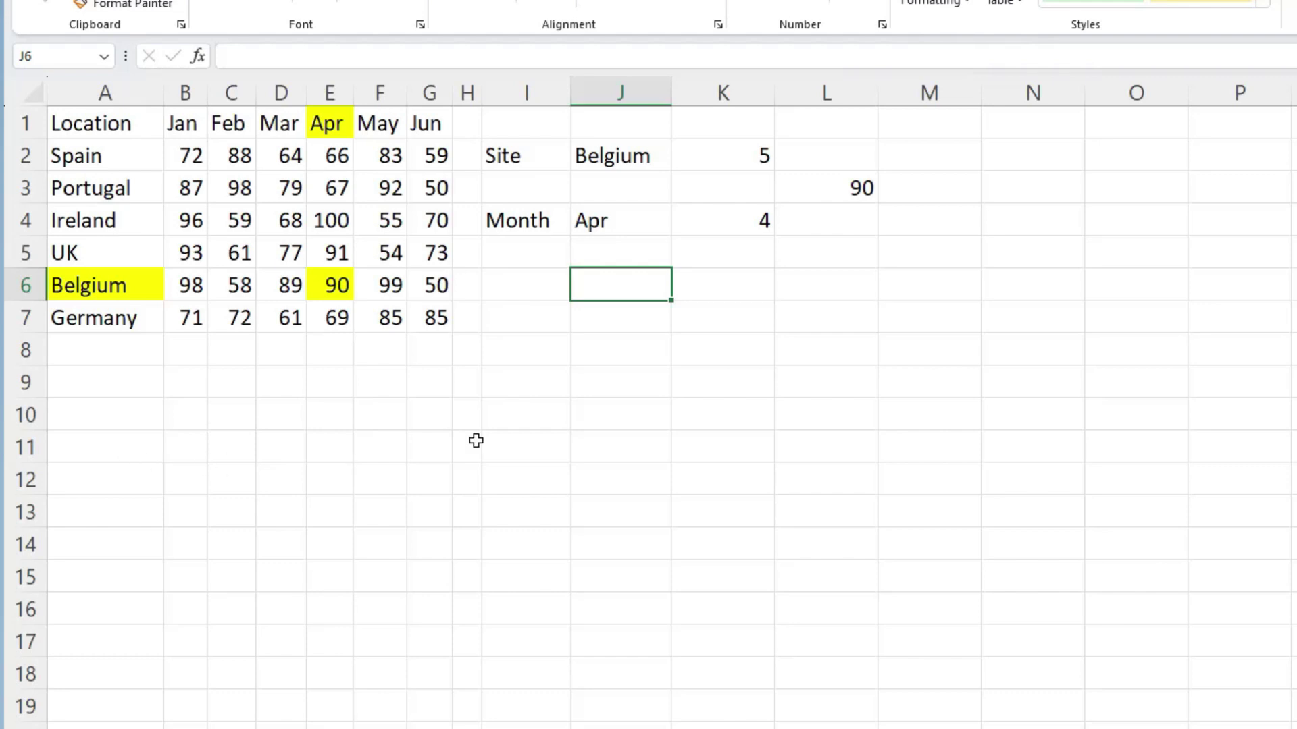
Examine the MATCH formulas in K2 and K4 and how the INDEX formula in L3 uses them as row and column arguments
click(717, 170)
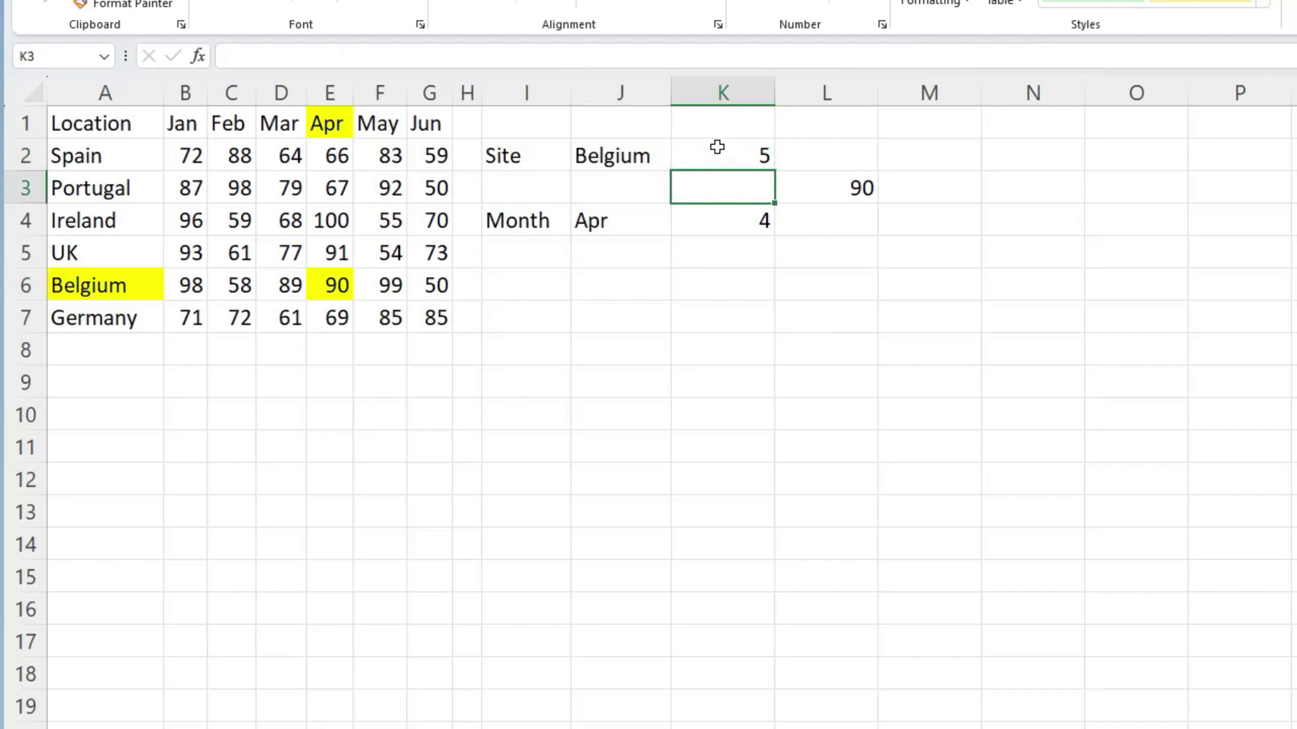
double_click(717, 150)
key(Escape)
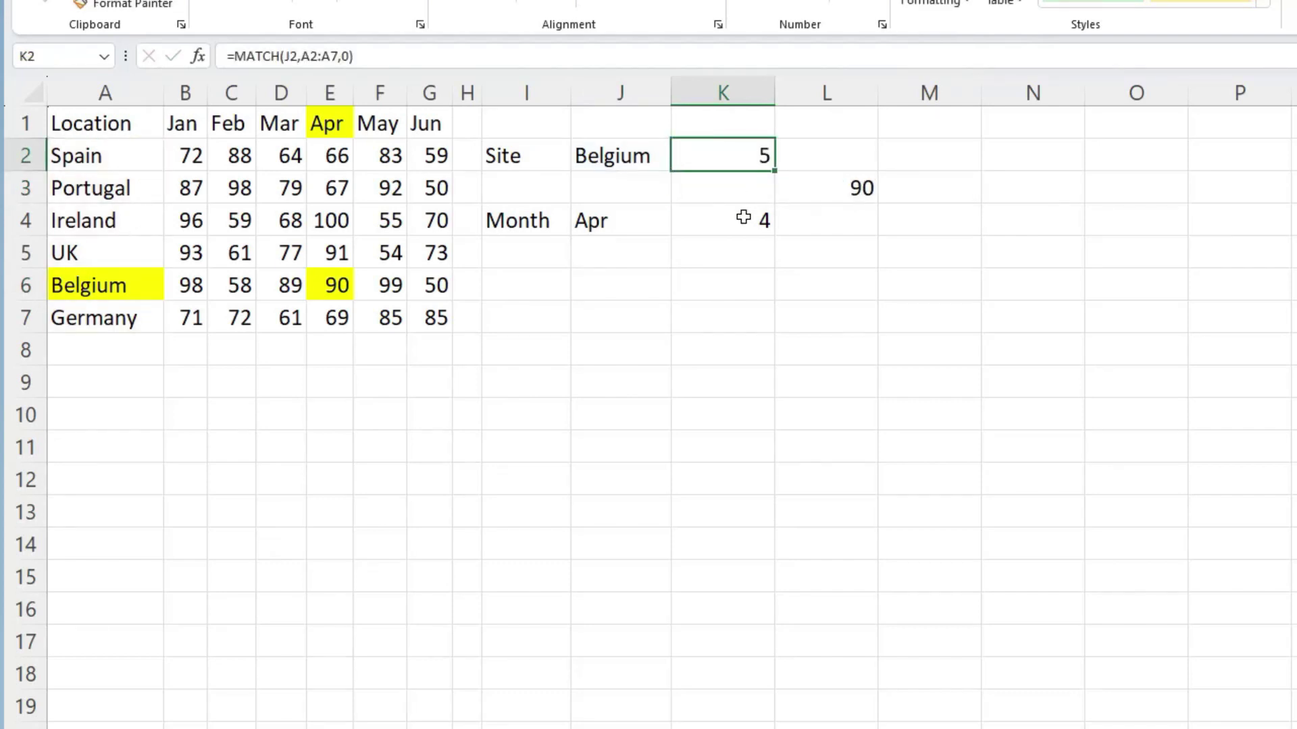
double_click(733, 220)
key(Escape)
click(800, 195)
double_click(801, 196)
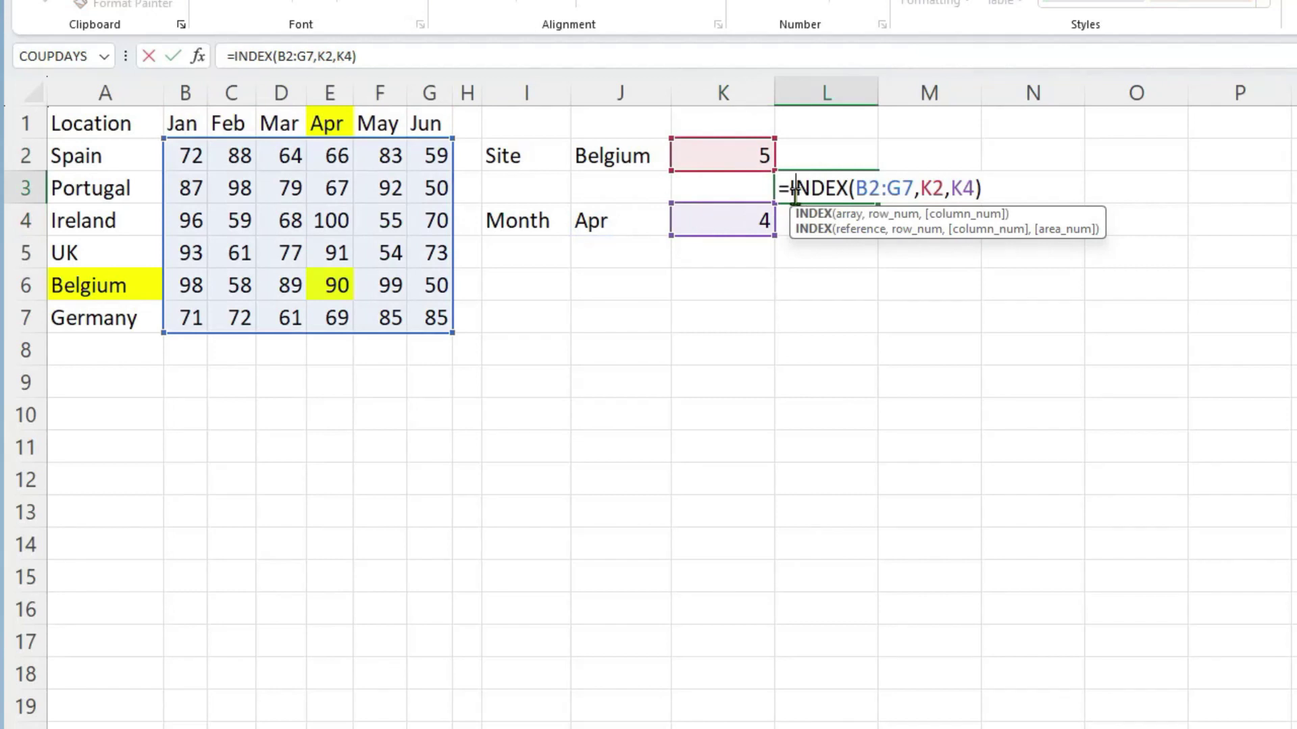
double_click(936, 188)
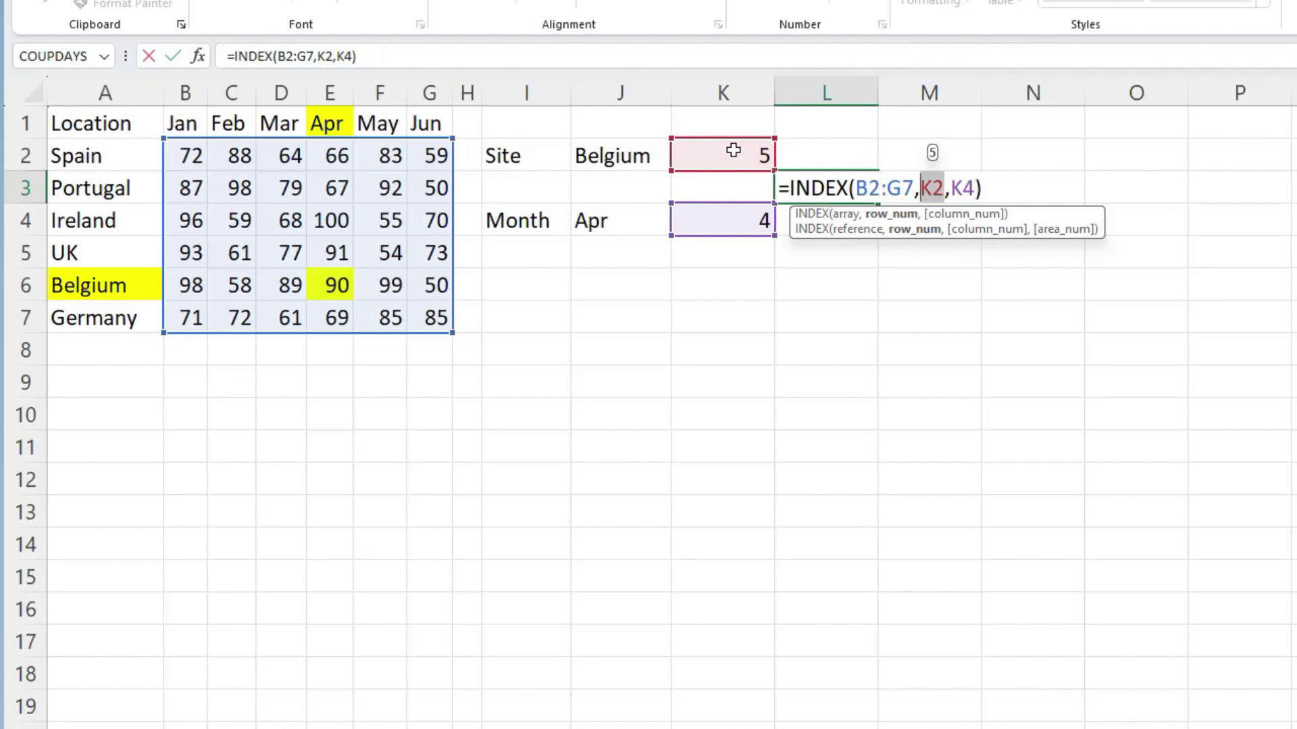
drag(963, 190, 967, 190)
double_click(963, 190)
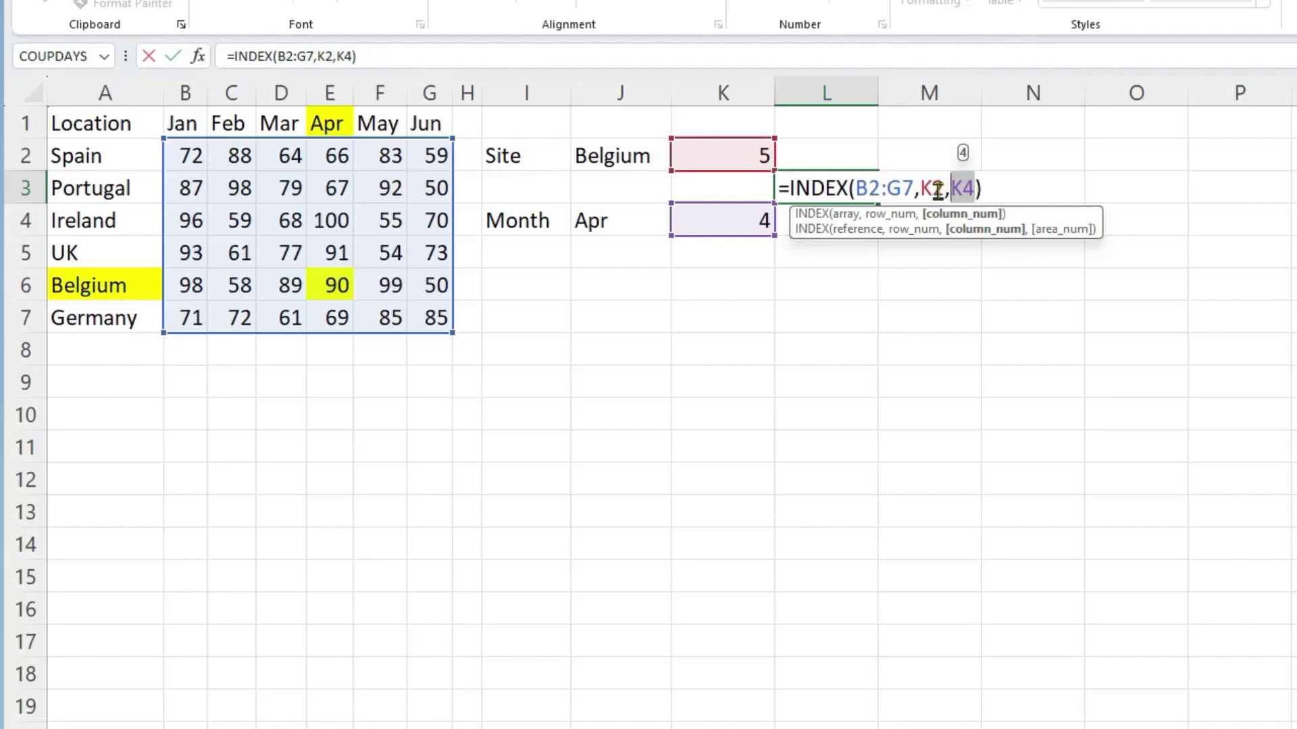
key(ctrl+Return)
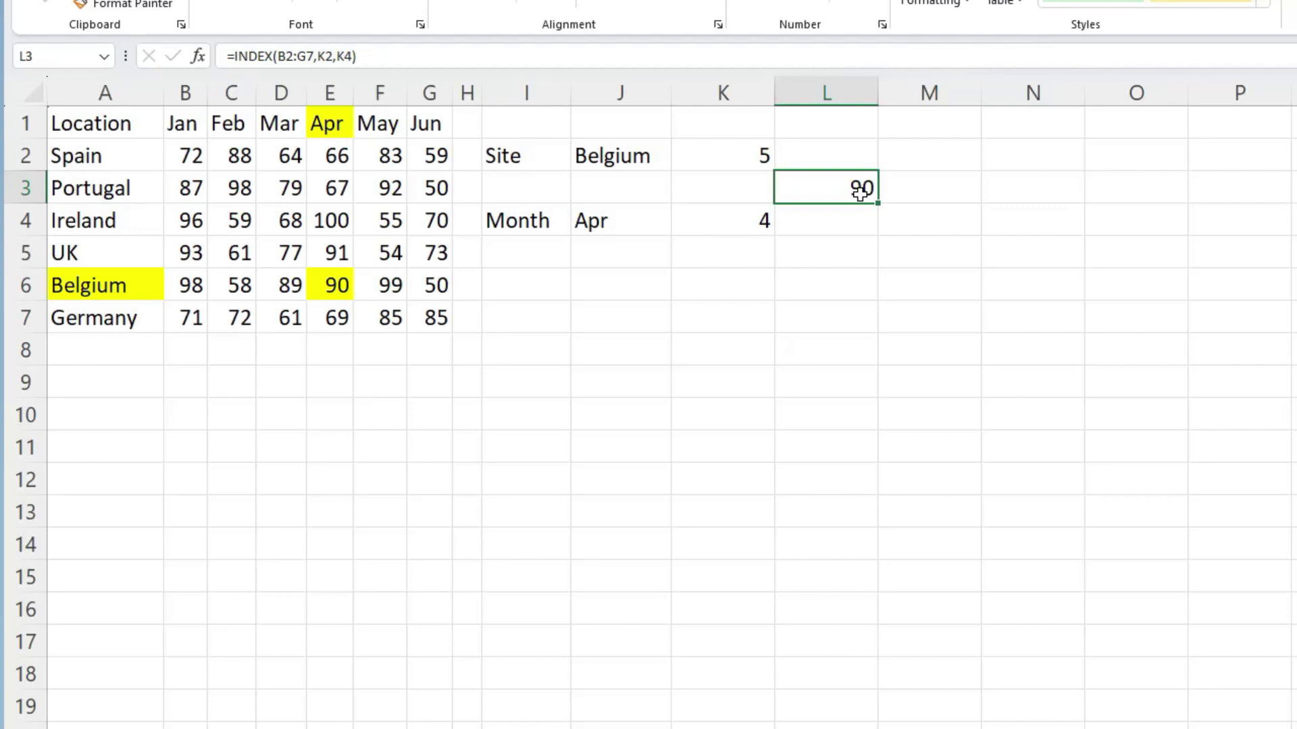
Copy MATCH(J2,A2:A7,0) from the K2 formula without its equals sign, leaving K2 unchanged
double_click(747, 169)
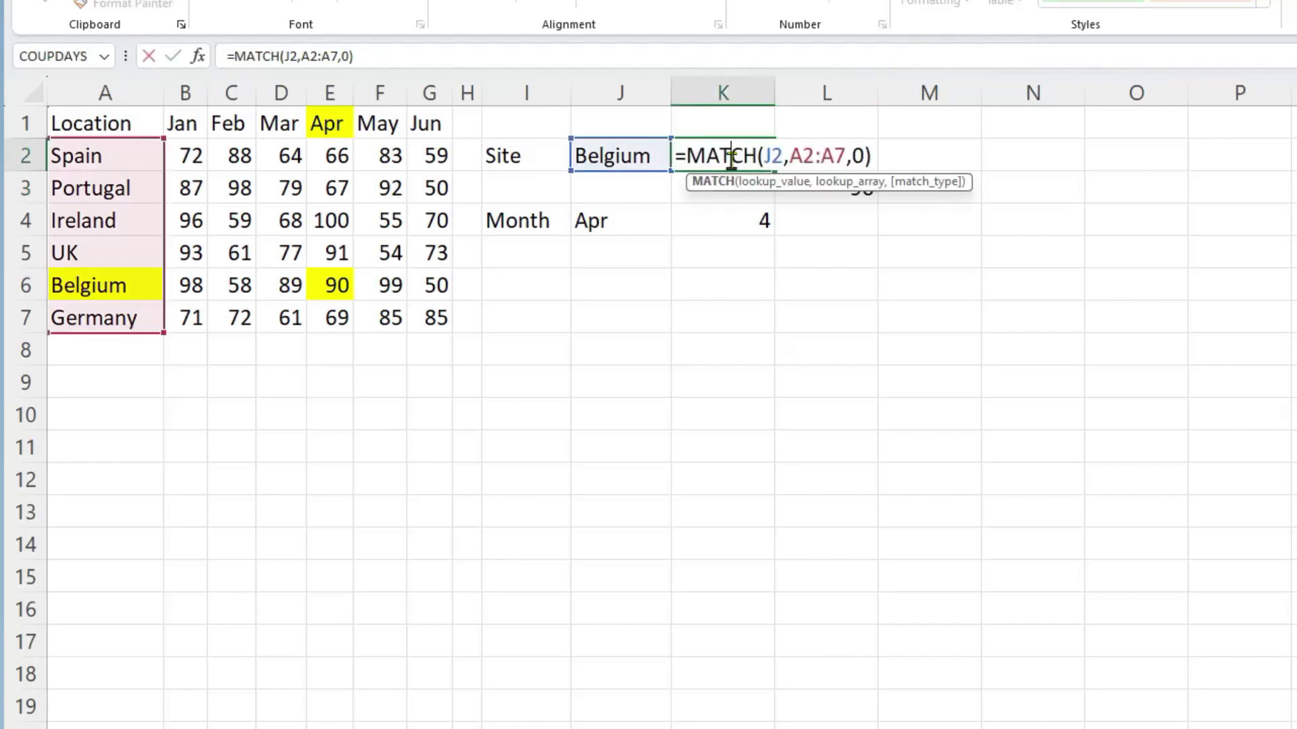
drag(690, 158, 888, 162)
key(ctrl+c)
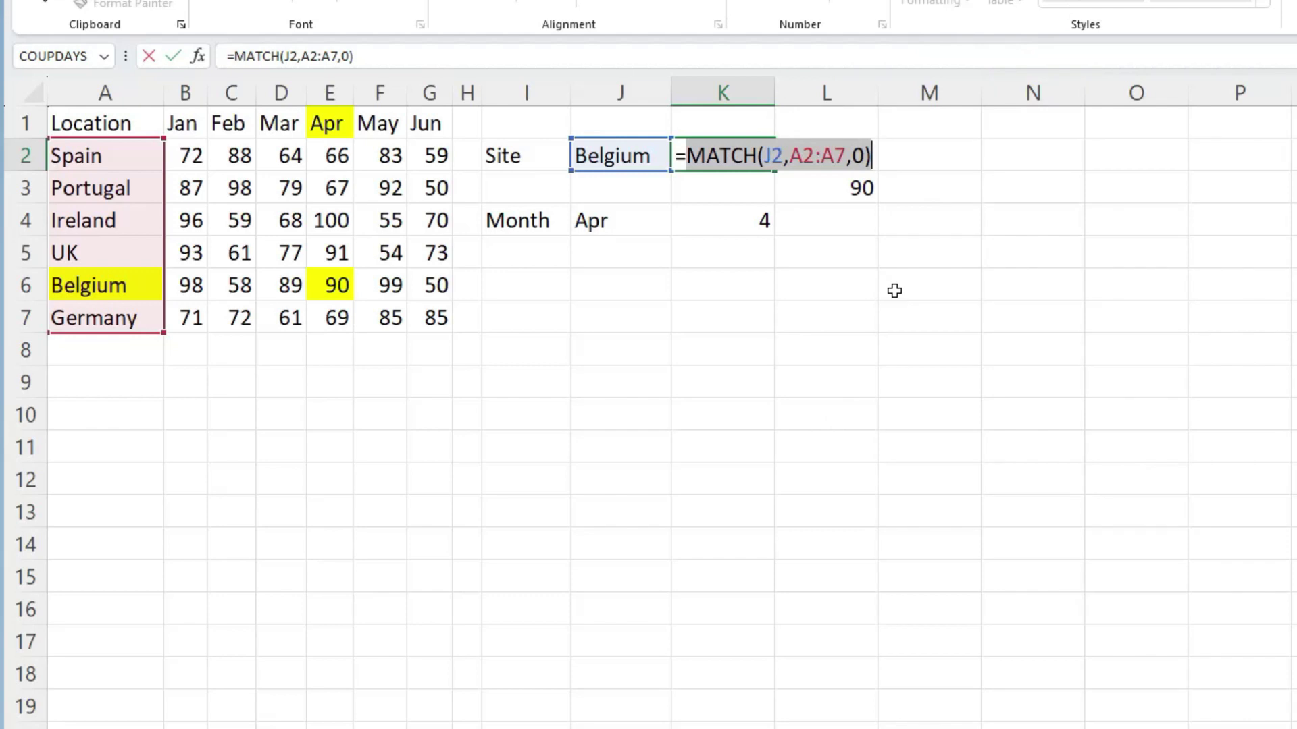
key(ctrl+Return)
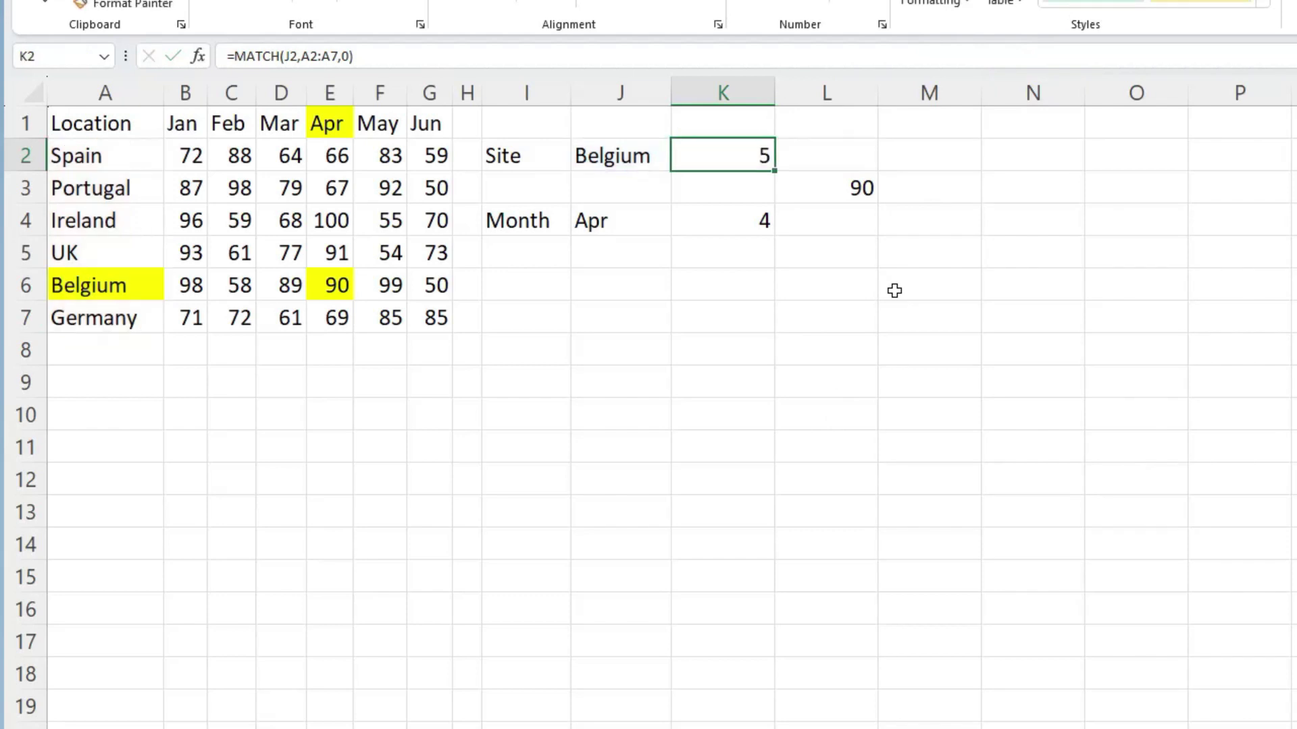
Replace the K2 reference in L3's INDEX formula with the copied MATCH, giving =INDEX(B2:G7,MATCH(J2,A2:A7,0),K4)
double_click(849, 189)
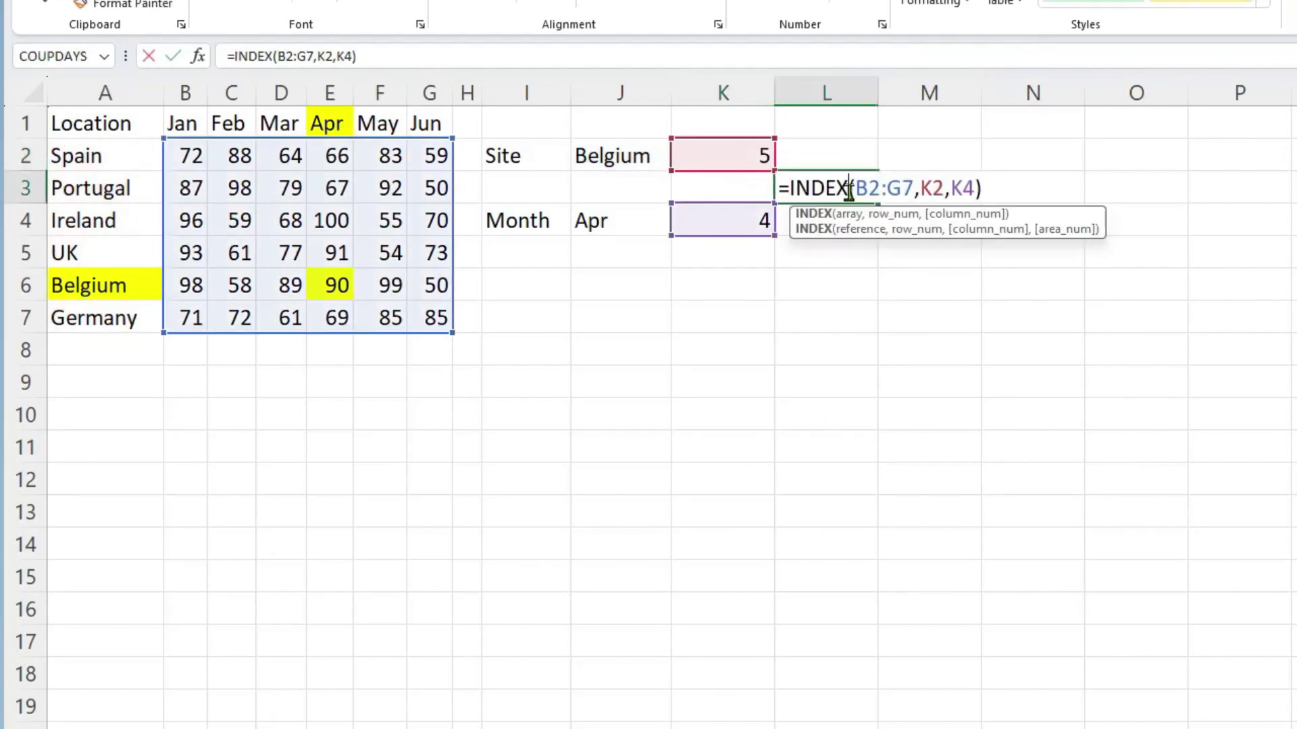
click(944, 191)
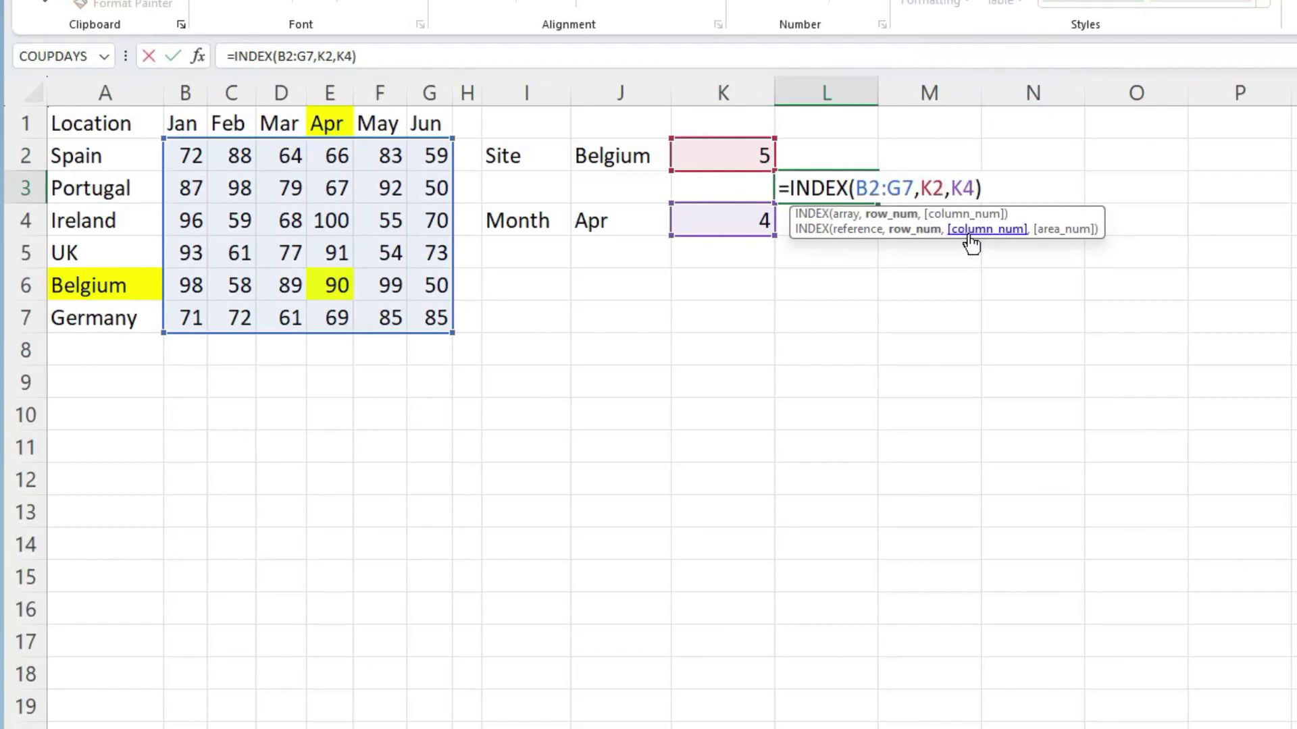
key(BackSpace)
key(BackSpace)
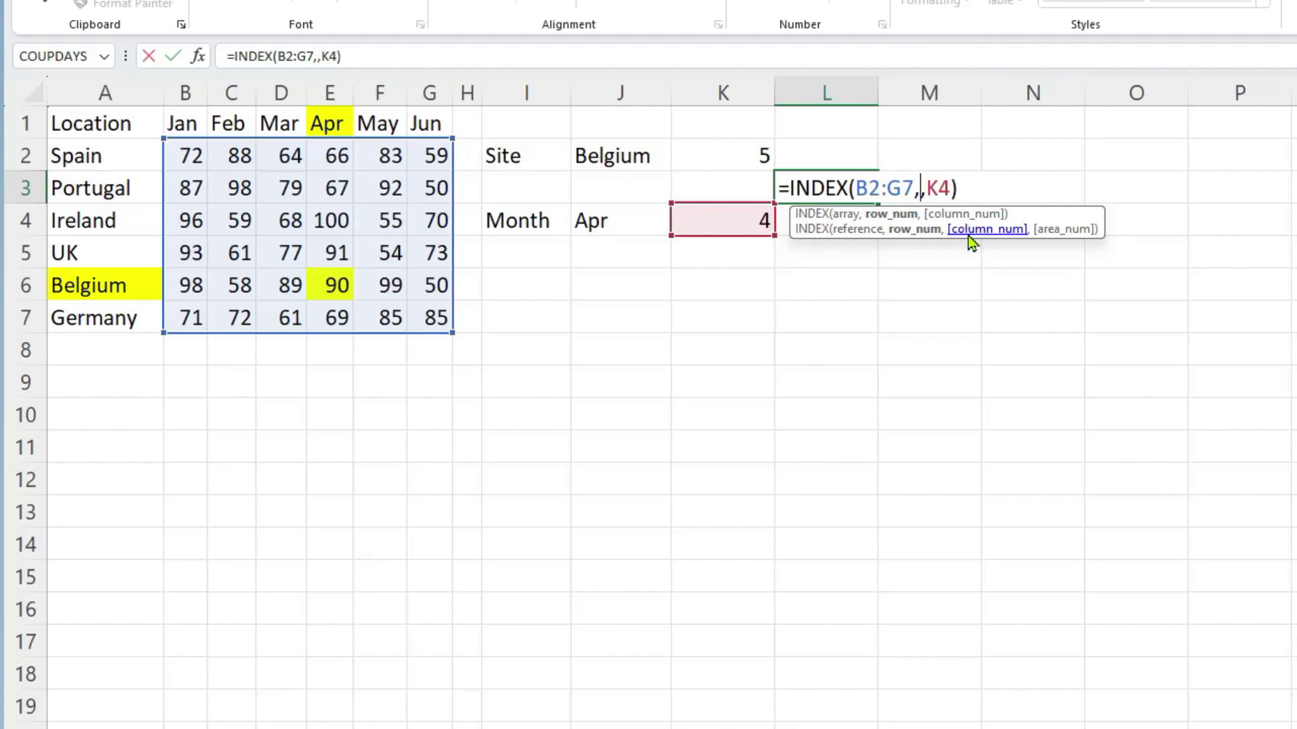
key(ctrl+v)
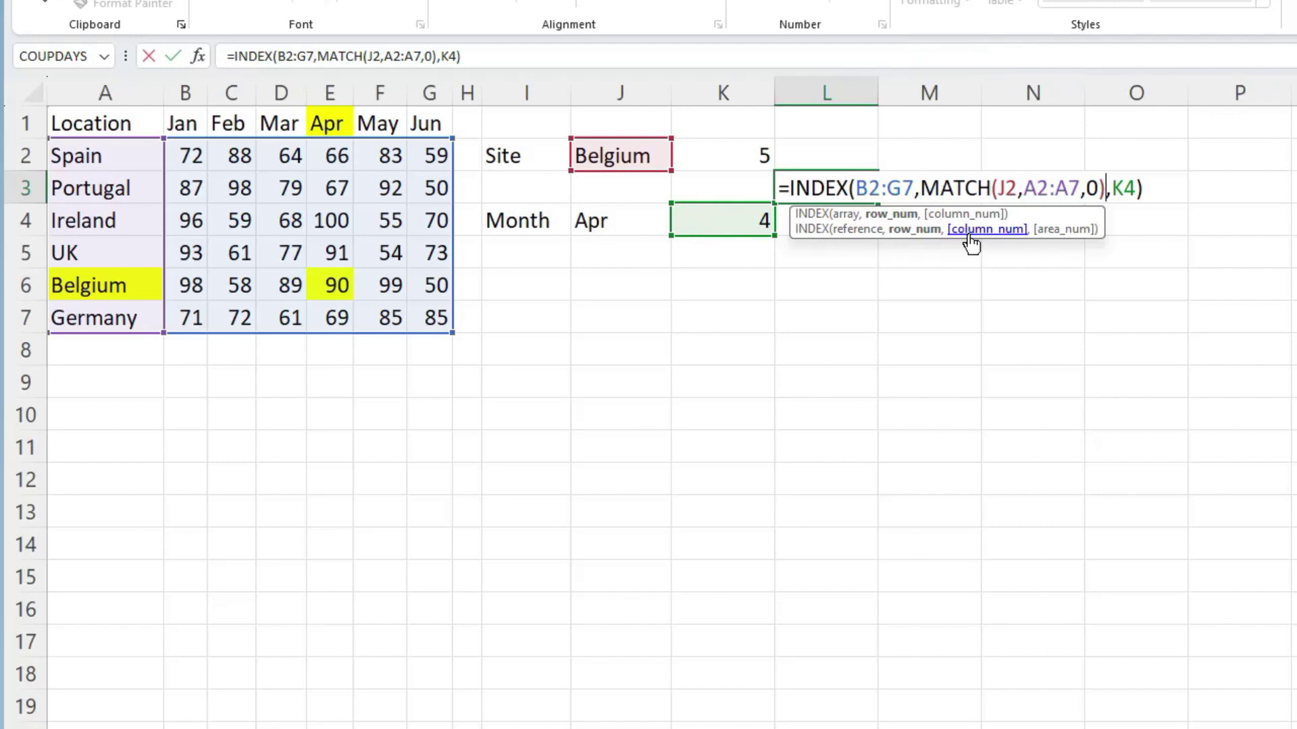
key(Return)
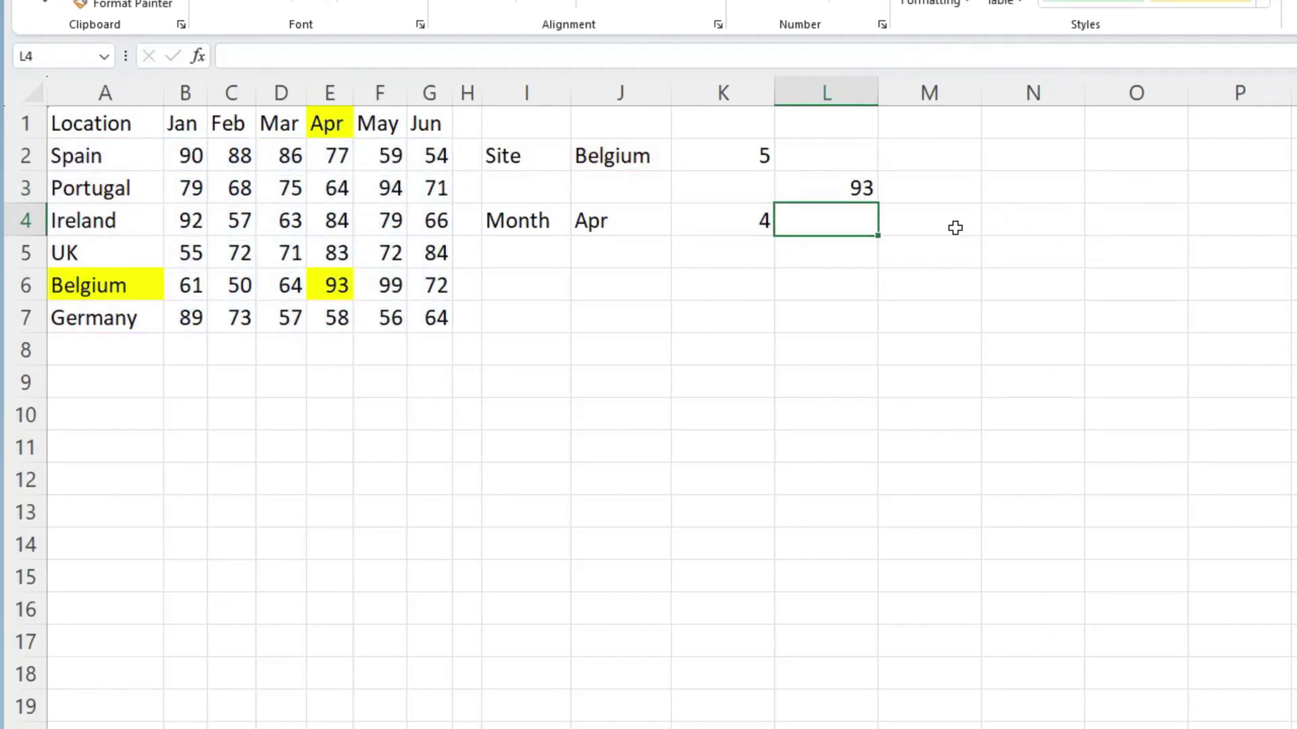
Check the formula in L3 for its embedded site MATCH, and clear the redundant site position formula from K2
double_click(855, 198)
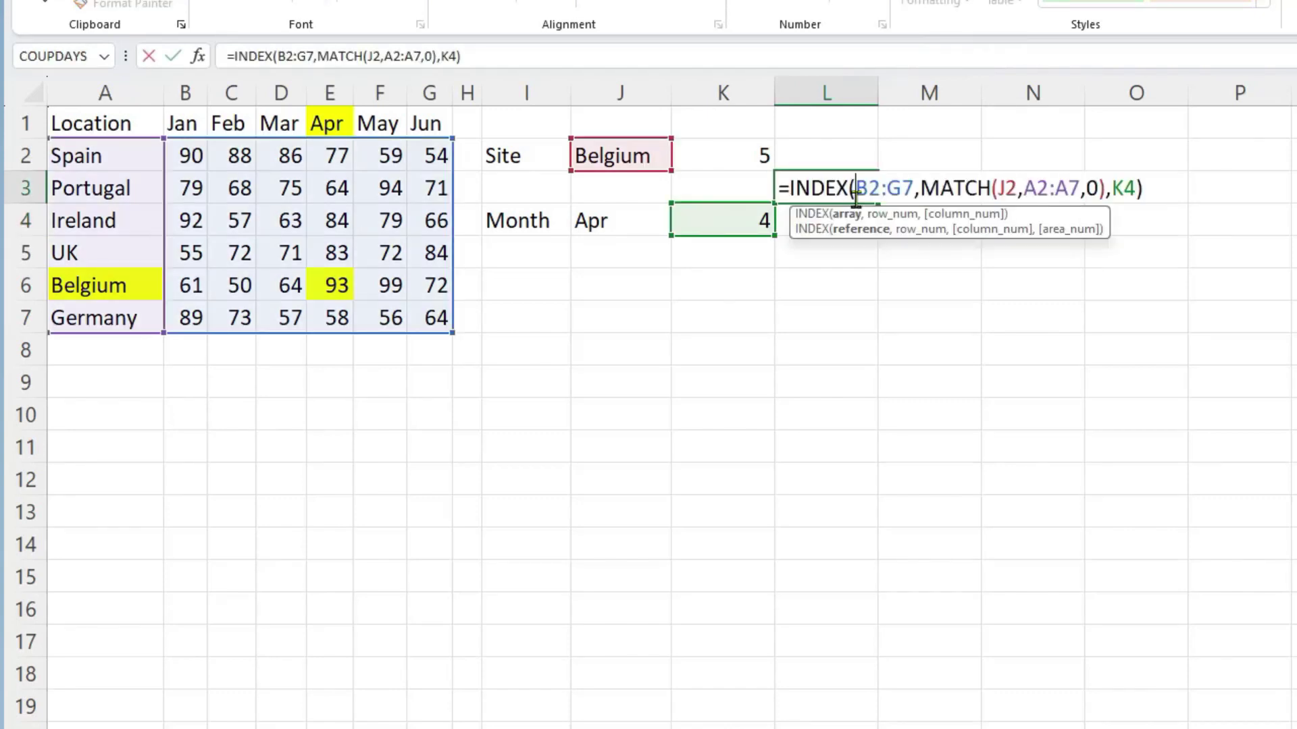
key(Escape)
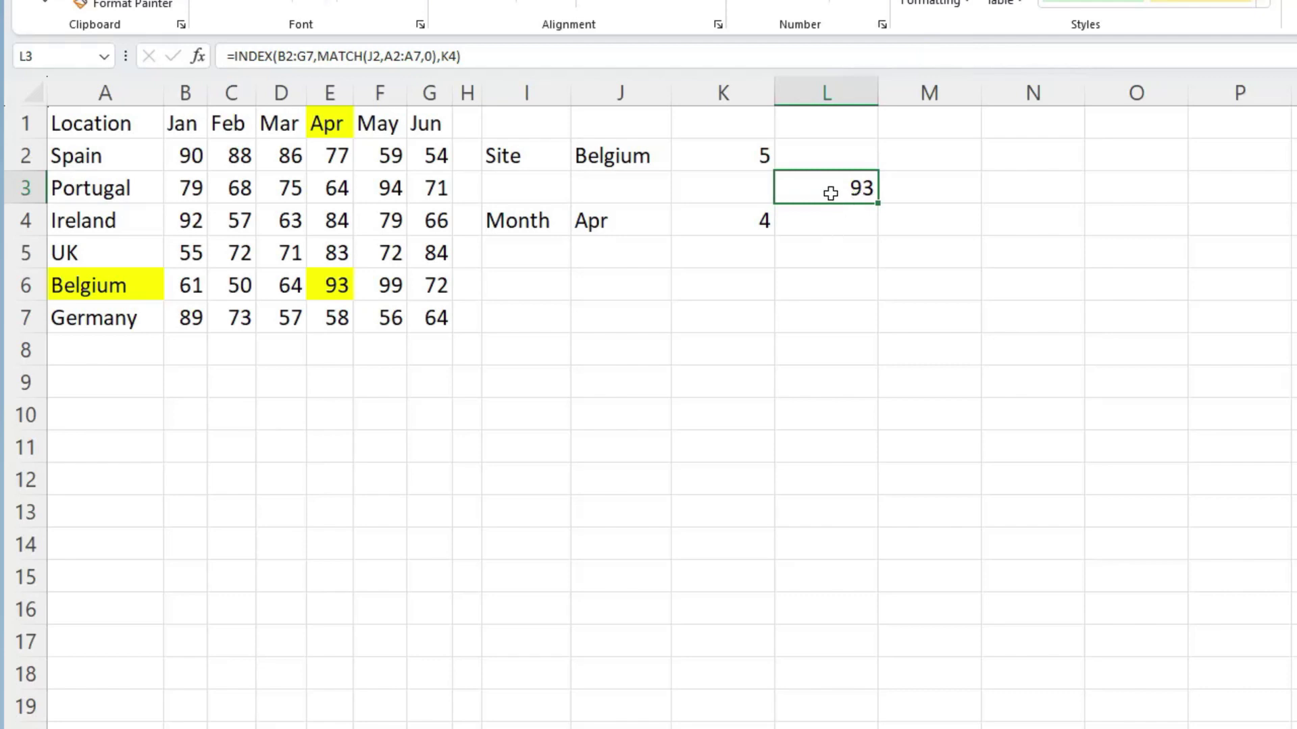
double_click(830, 194)
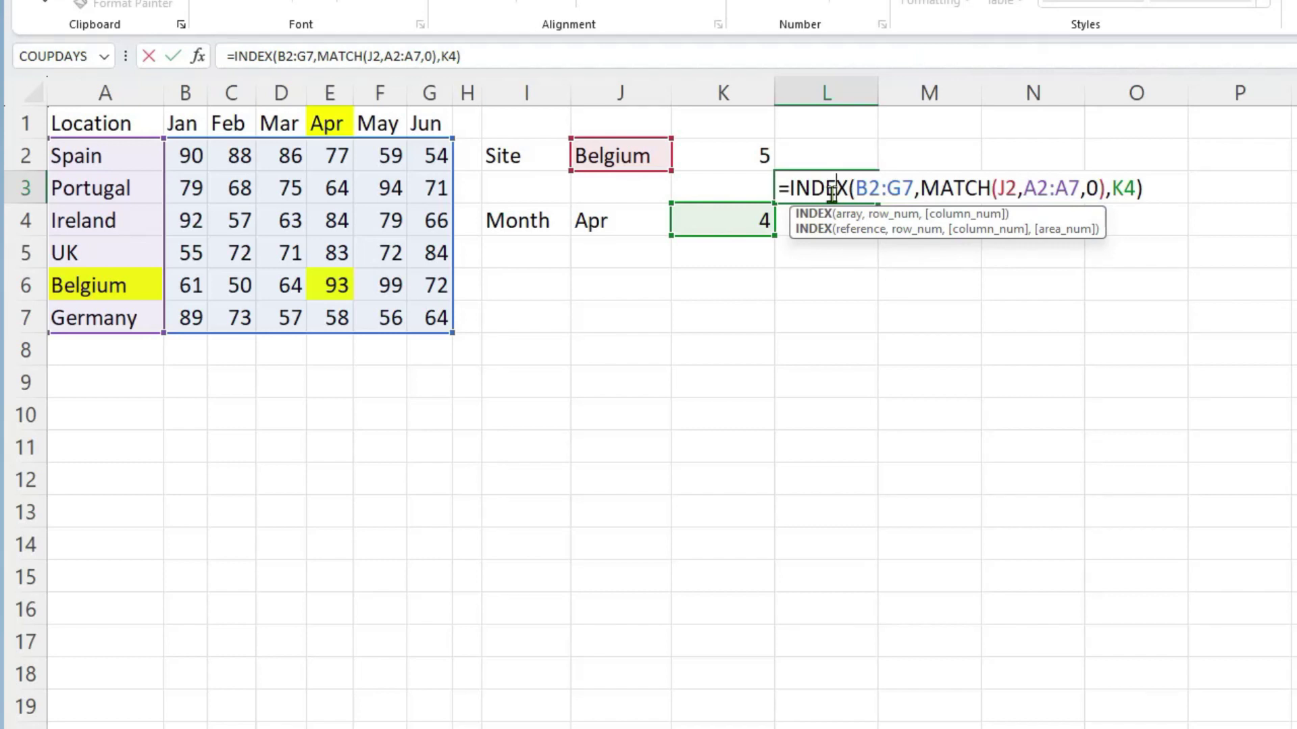
key(ctrl+Return)
click(748, 162)
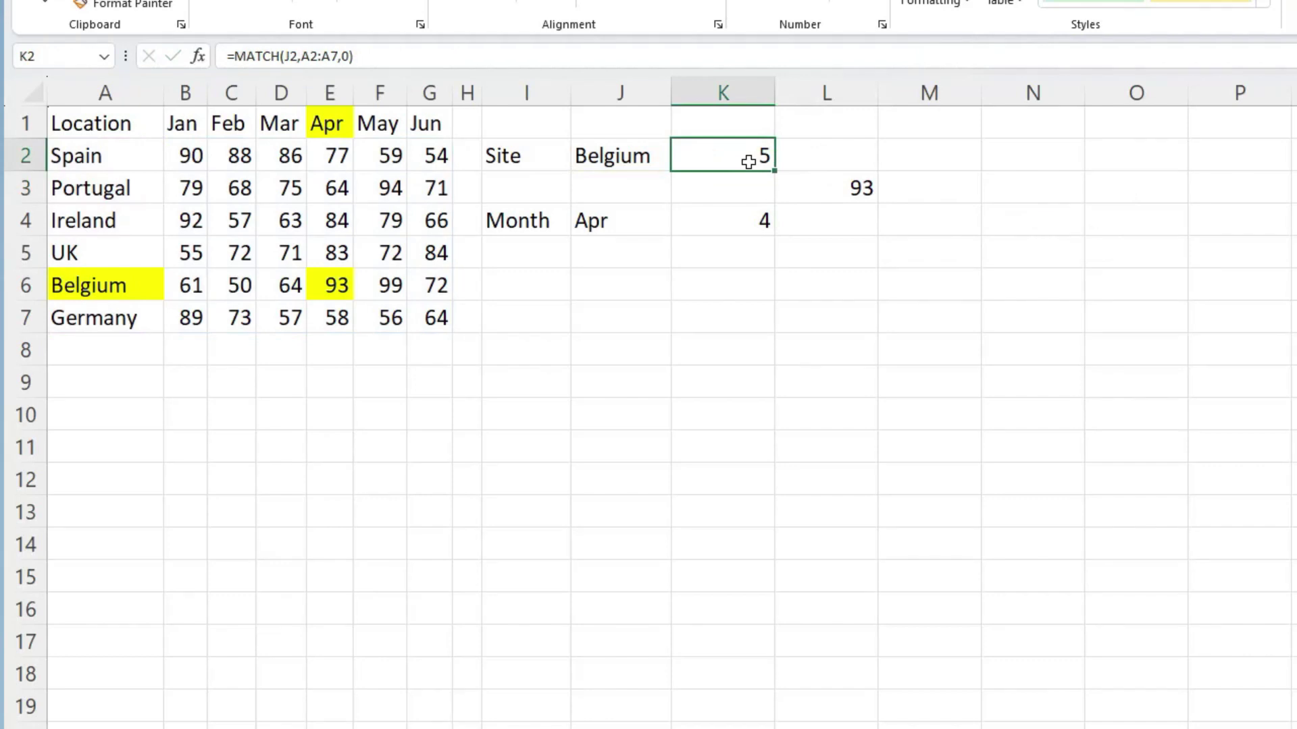
click(829, 190)
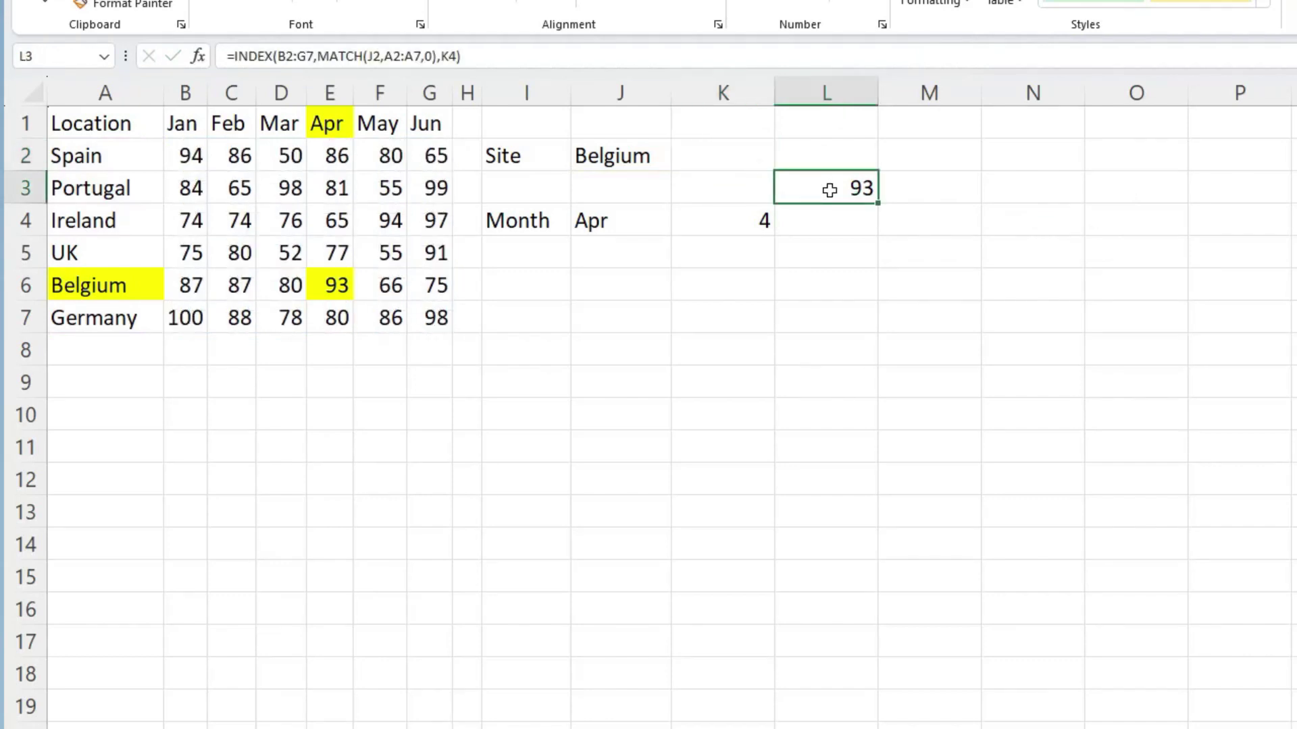
click(713, 153)
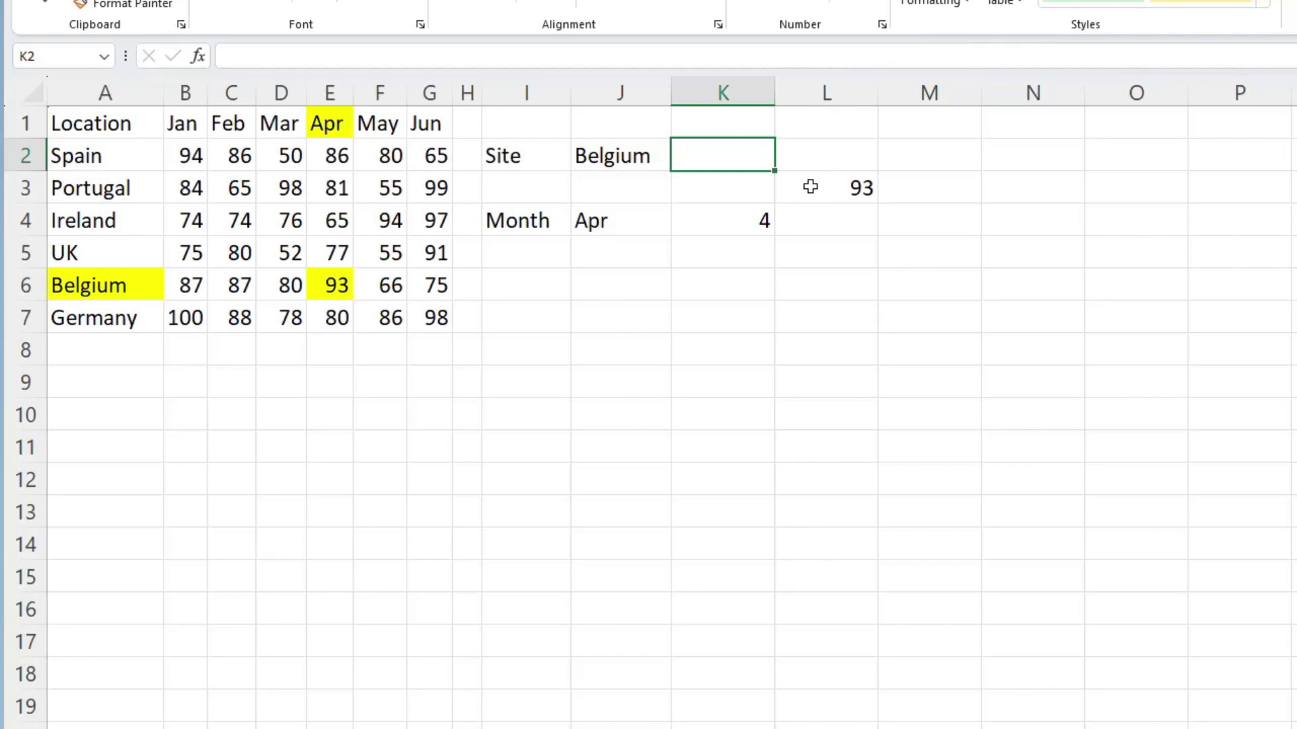
Copy MATCH(J4,B1:G1,0) from the K4 formula without its equals sign, leaving K4 unchanged
double_click(703, 225)
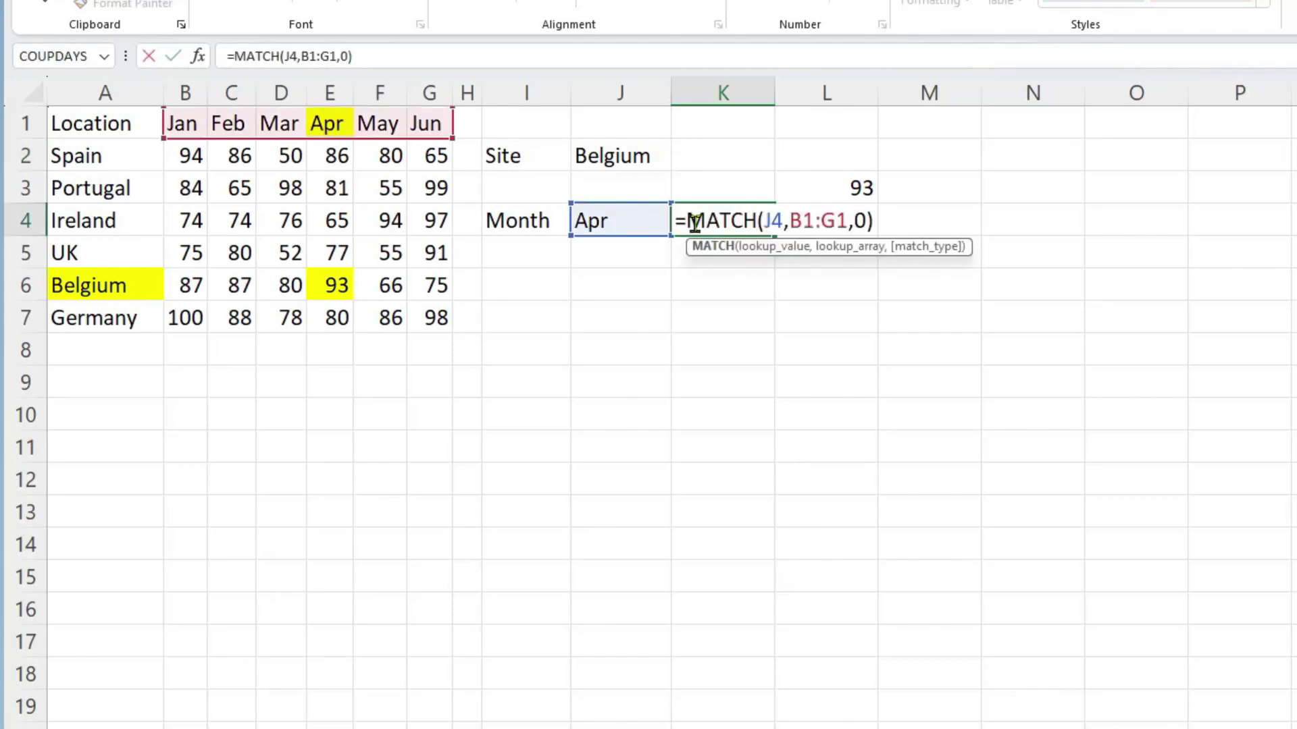
drag(687, 223, 875, 228)
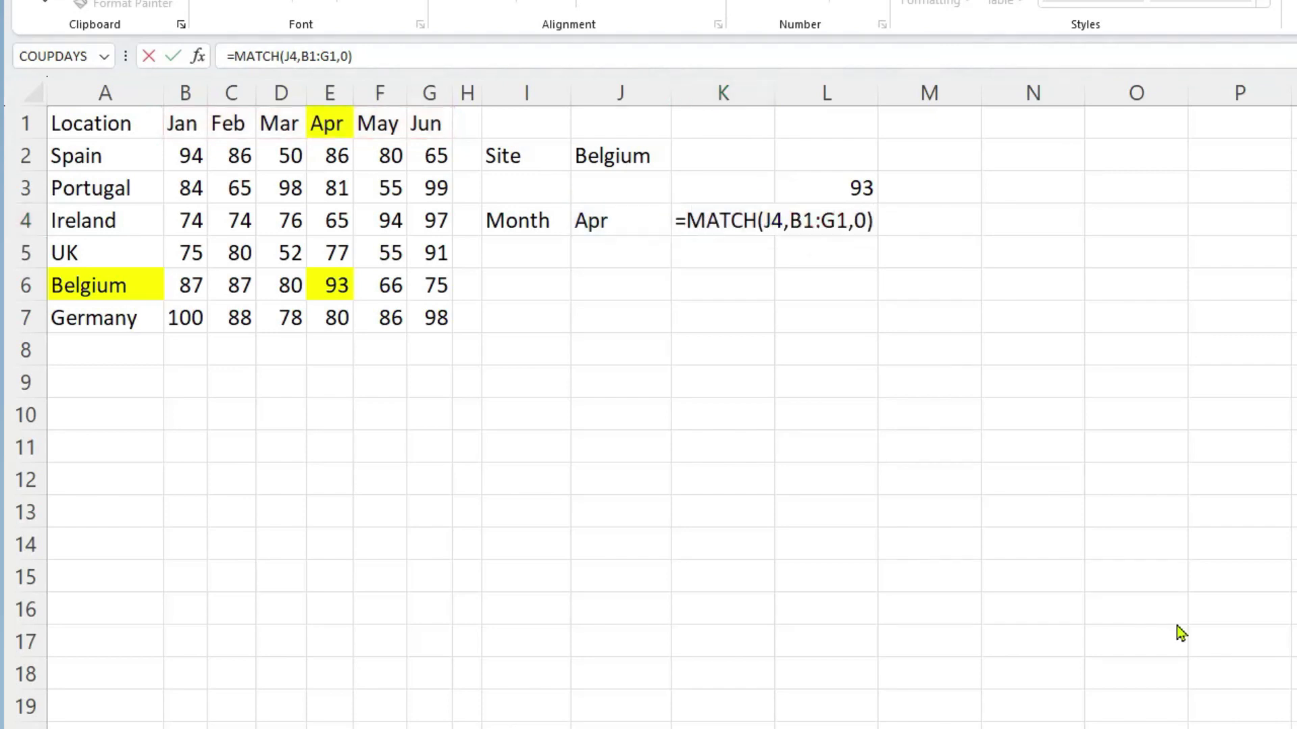
click(690, 225)
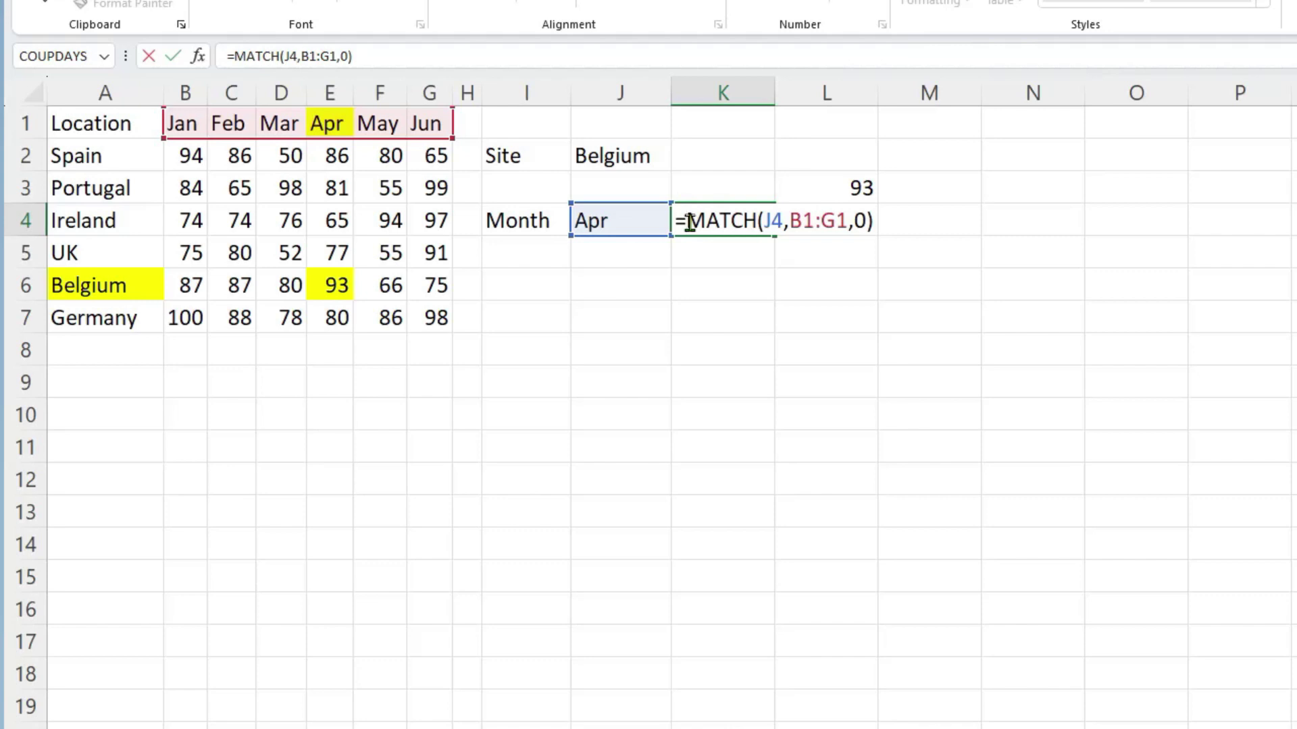
drag(690, 224, 994, 223)
key(ctrl+c)
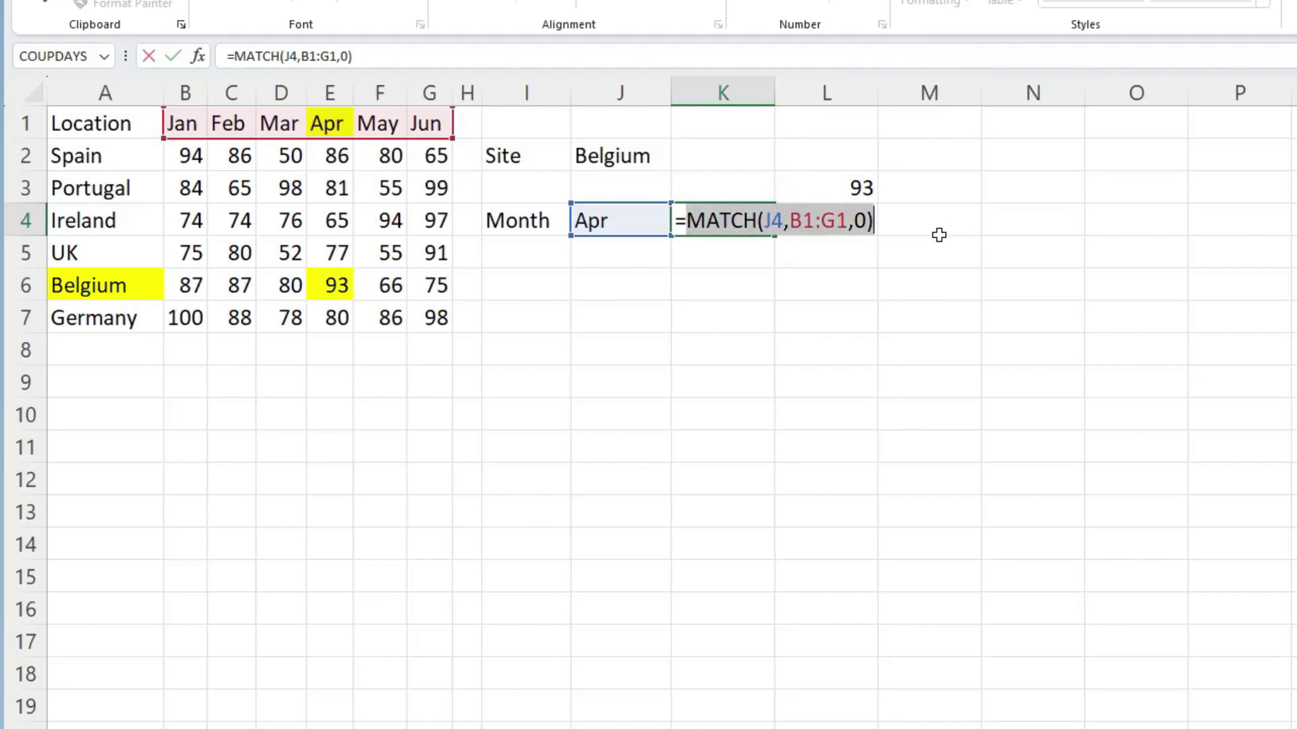
key(Escape)
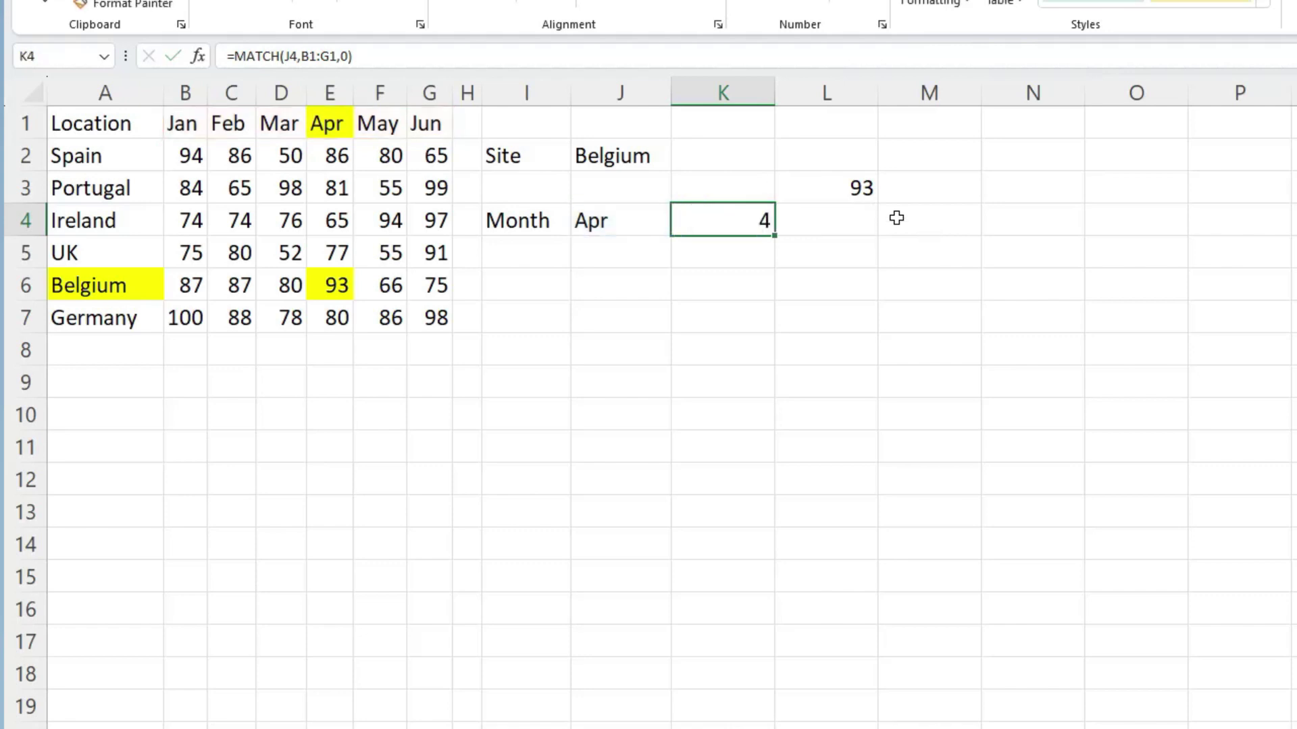
Replace the K4 reference in L3 with the copied month MATCH, giving =INDEX(B2:G7,MATCH(J2,A2:A7,0),MATCH(J4,B1:G1,0))
click(841, 193)
double_click(861, 197)
double_click(1124, 199)
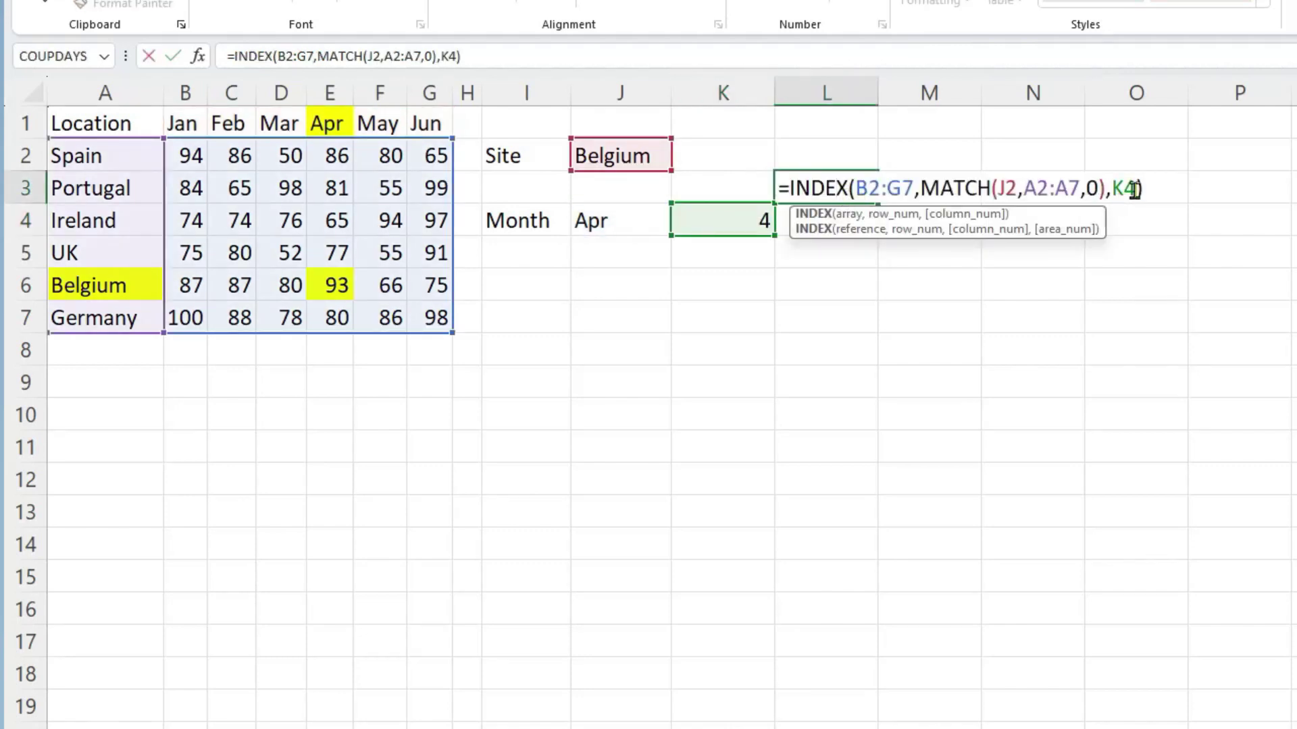
key(BackSpace)
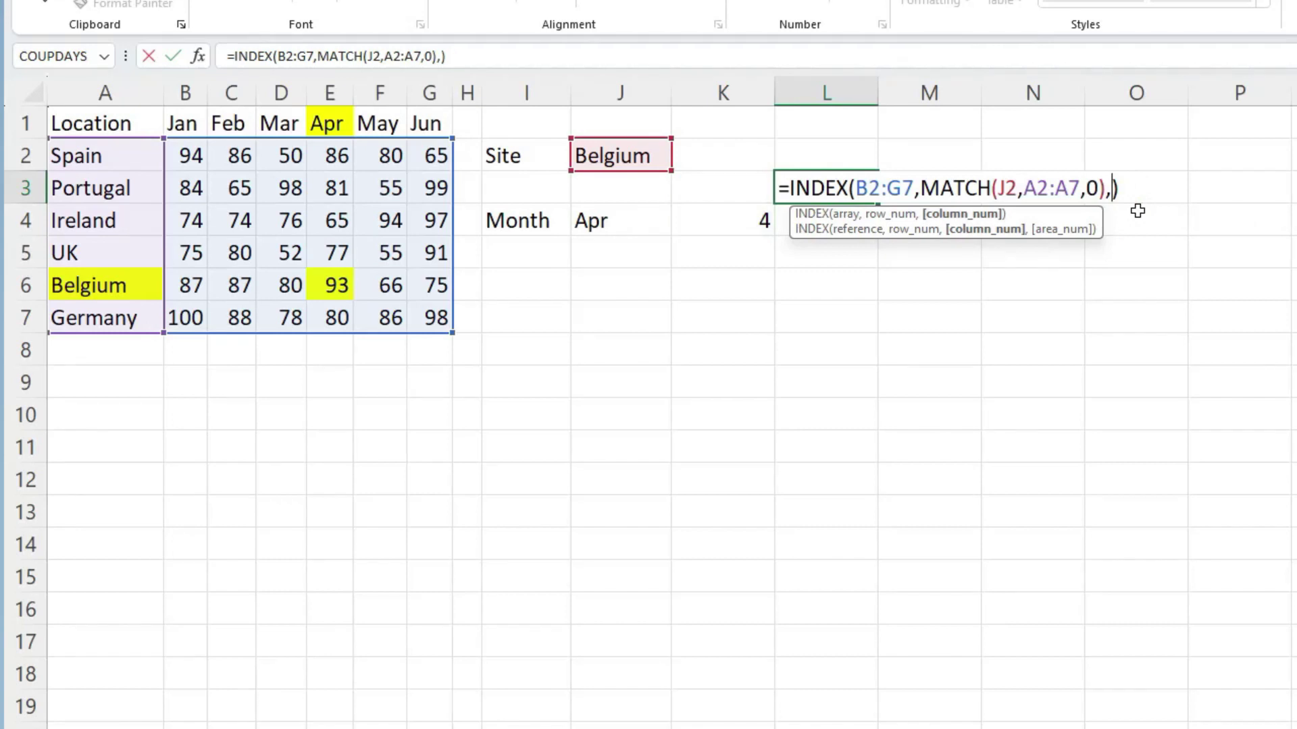
key(ctrl+v)
key(Return)
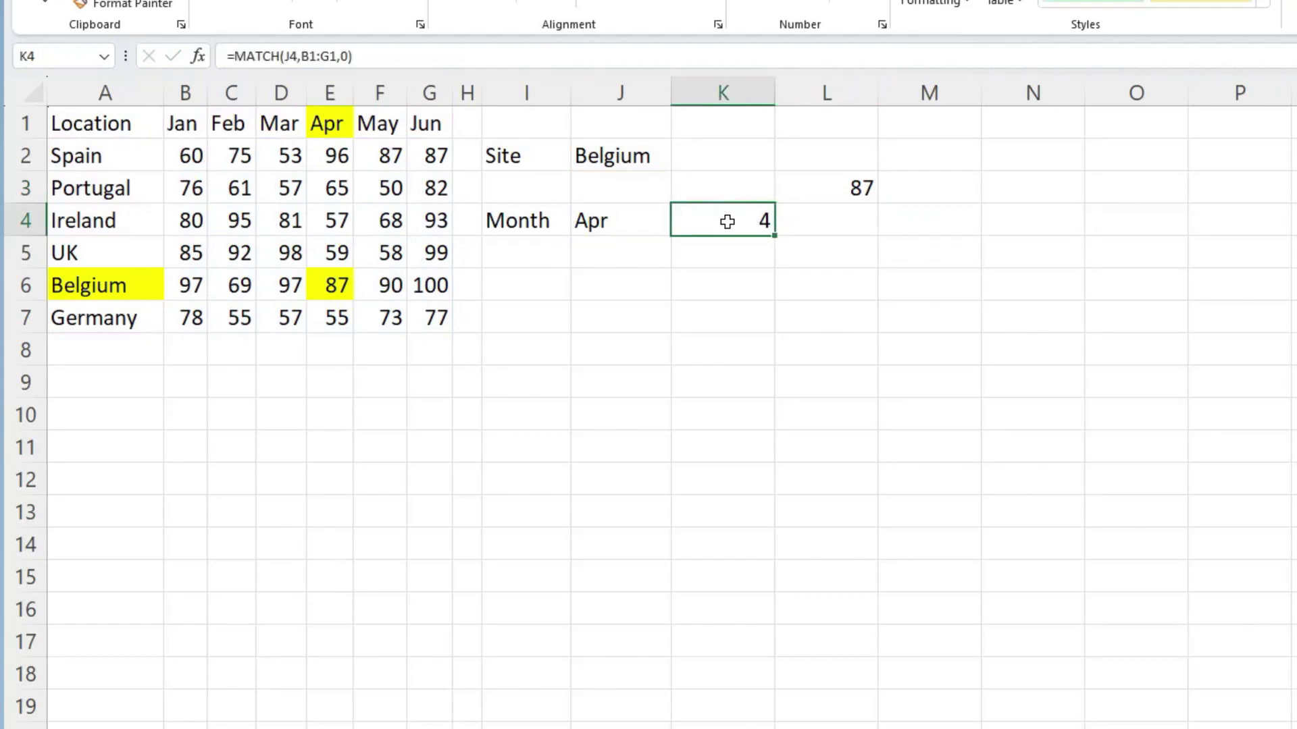
Clear the redundant month position formula from K4 and review the combined INDEX and MATCH formula in L3
key(Delete)
click(837, 195)
double_click(837, 194)
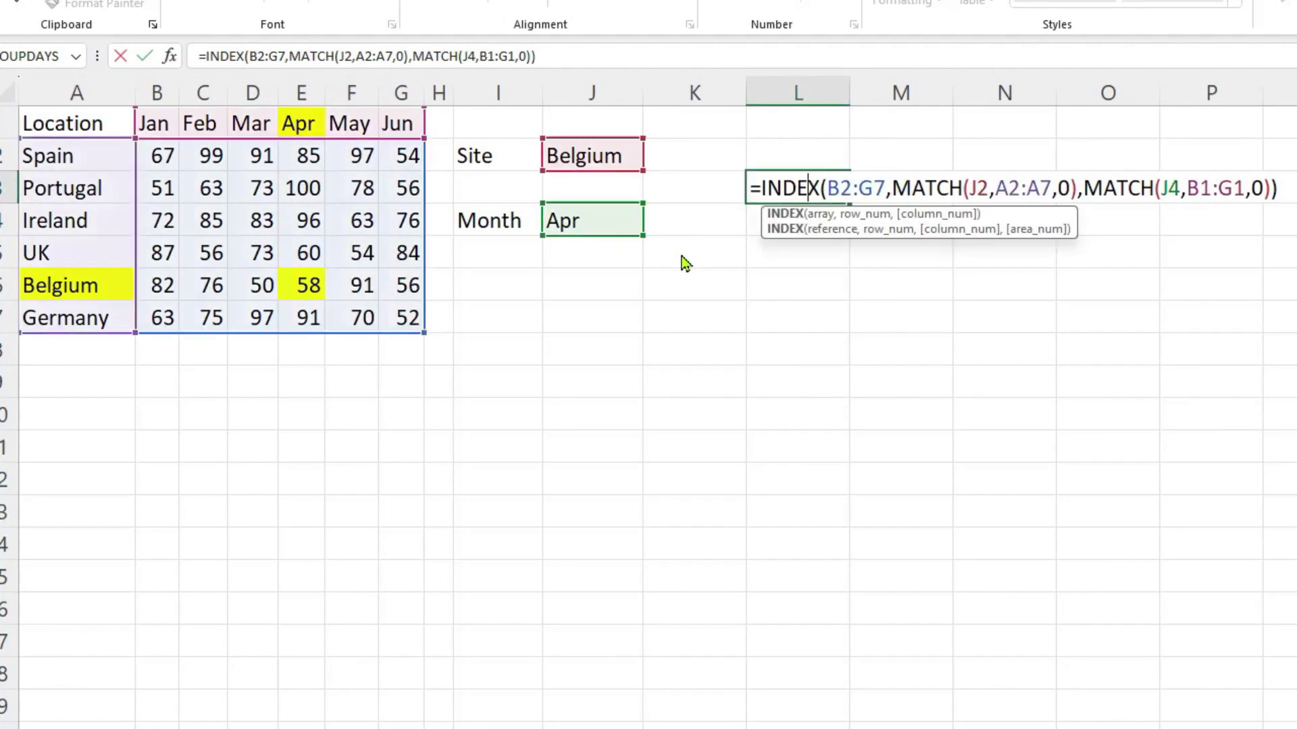
click(686, 237)
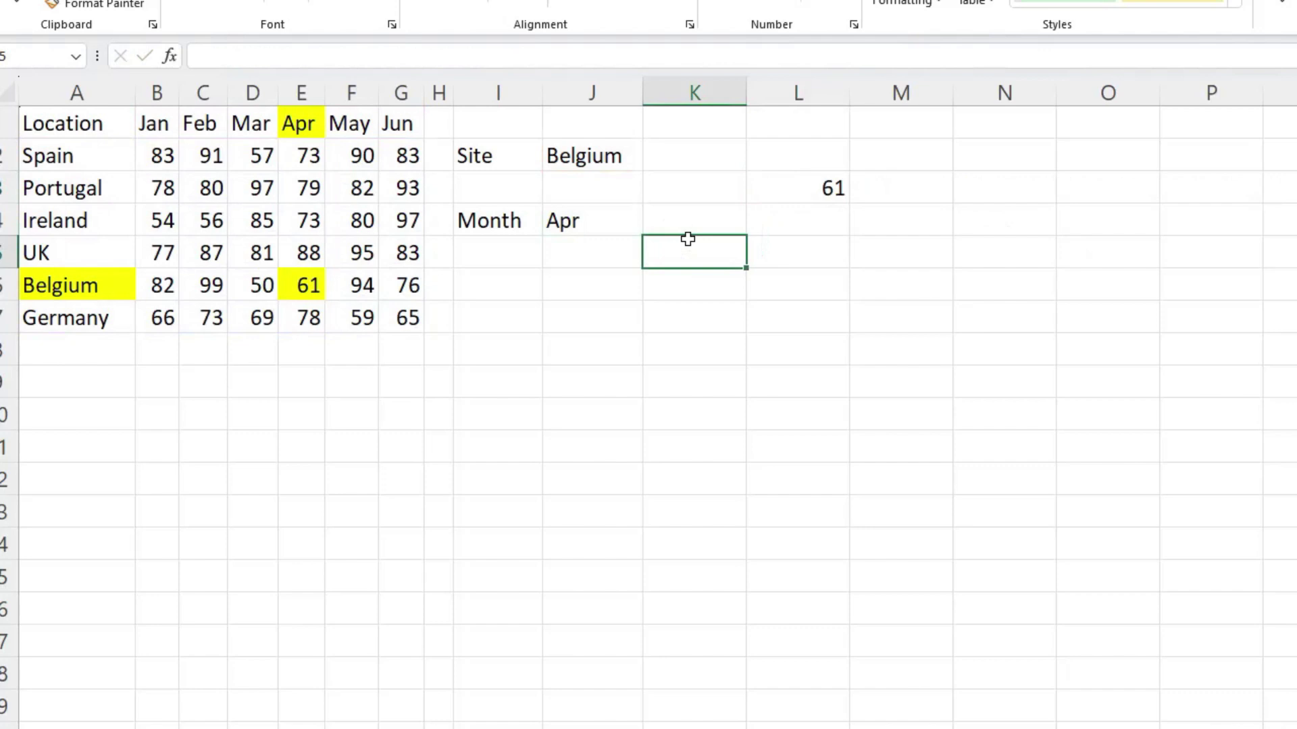